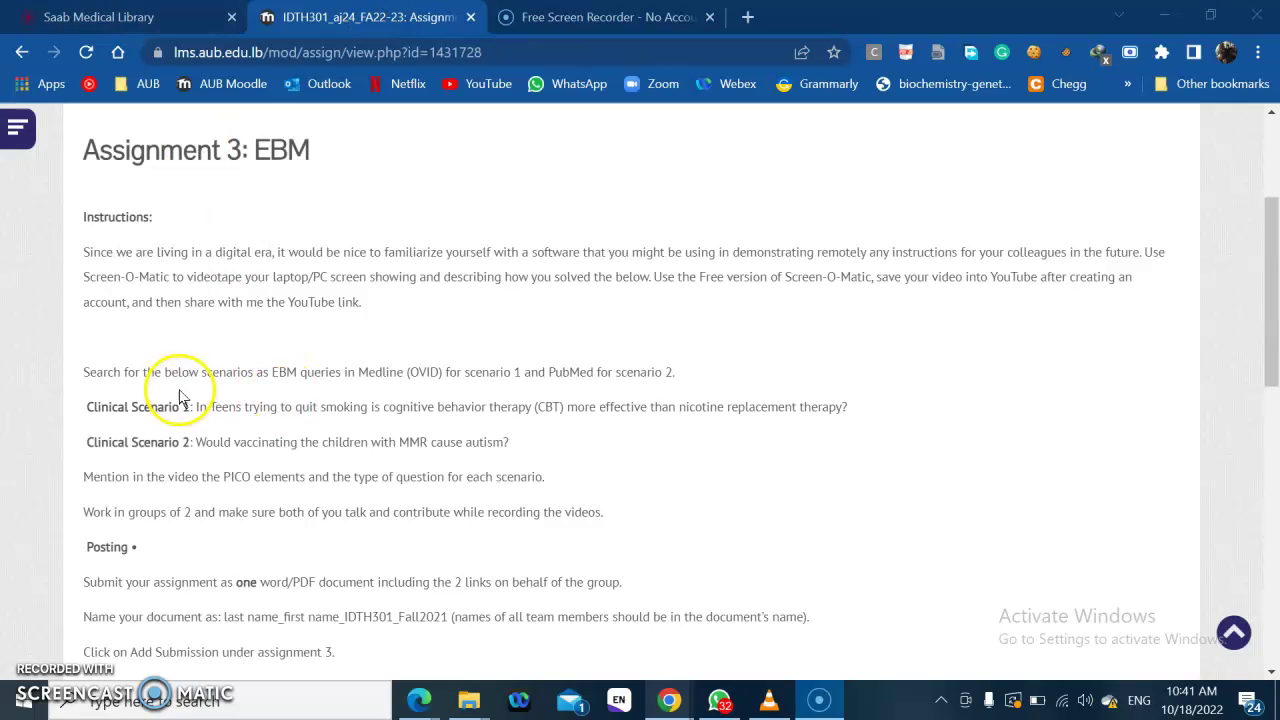
Open MEDLINE from the Saab Medical Library databases and choose the Ovid MEDLINE(R) and Epub Ahead of Print resource covering 1946 to October 17, 2022.
{"action": "key", "text": "ctrl+shift+Tab"}
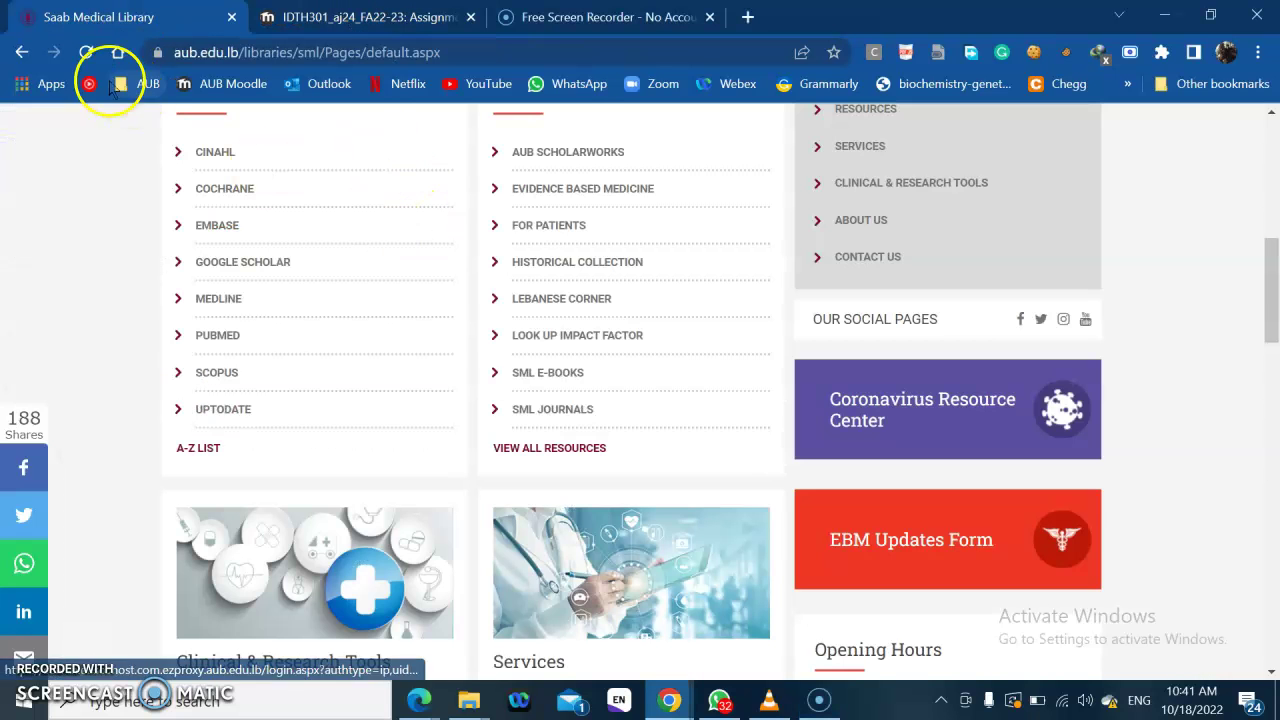
{"action": "scroll", "coordinate": [86, 409], "scroll_direction": "up", "scroll_amount": 1}
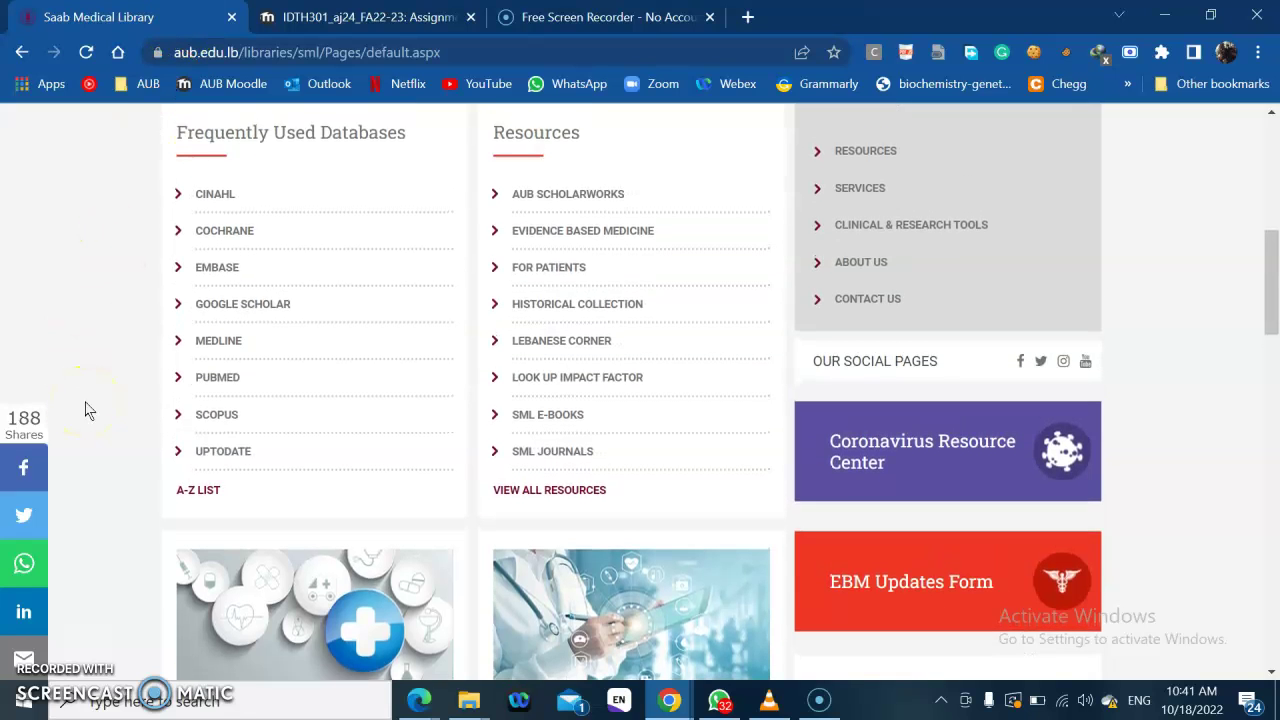
{"action": "left_click", "coordinate": [222, 340]}
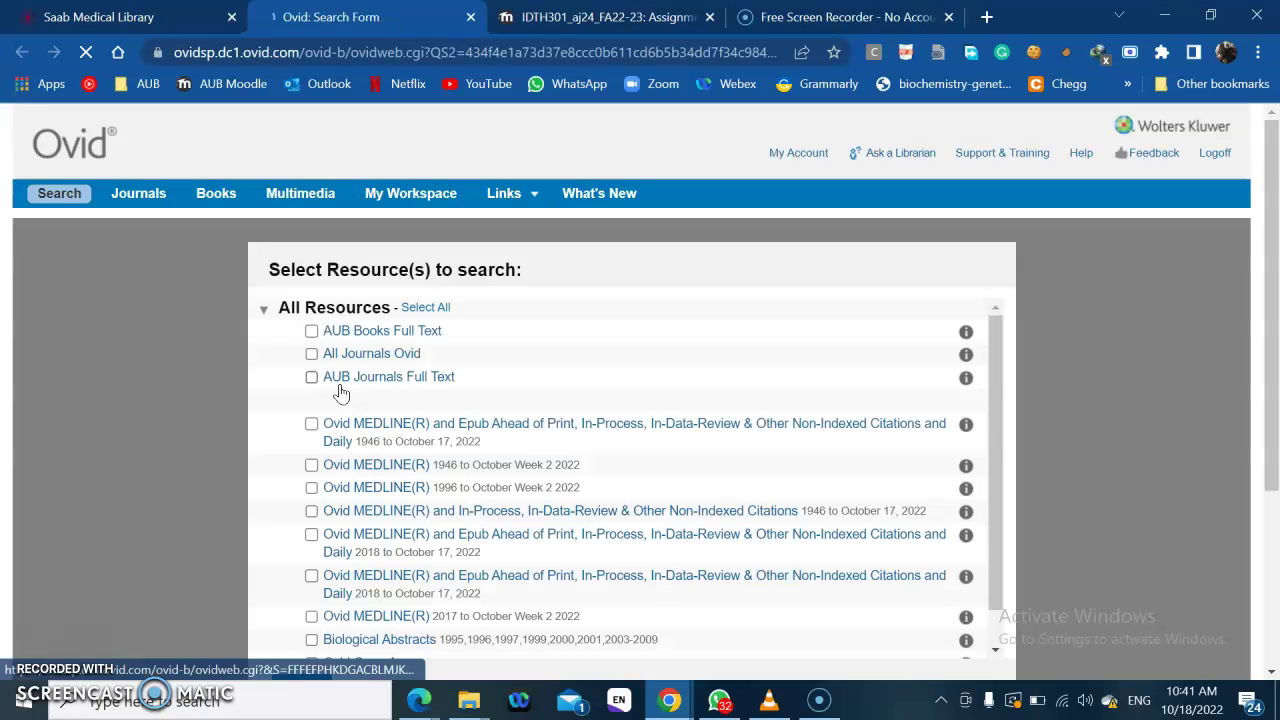
{"action": "left_click", "coordinate": [229, 457]}
{"action": "scroll", "coordinate": [229, 457], "scroll_direction": "down", "scroll_amount": 1}
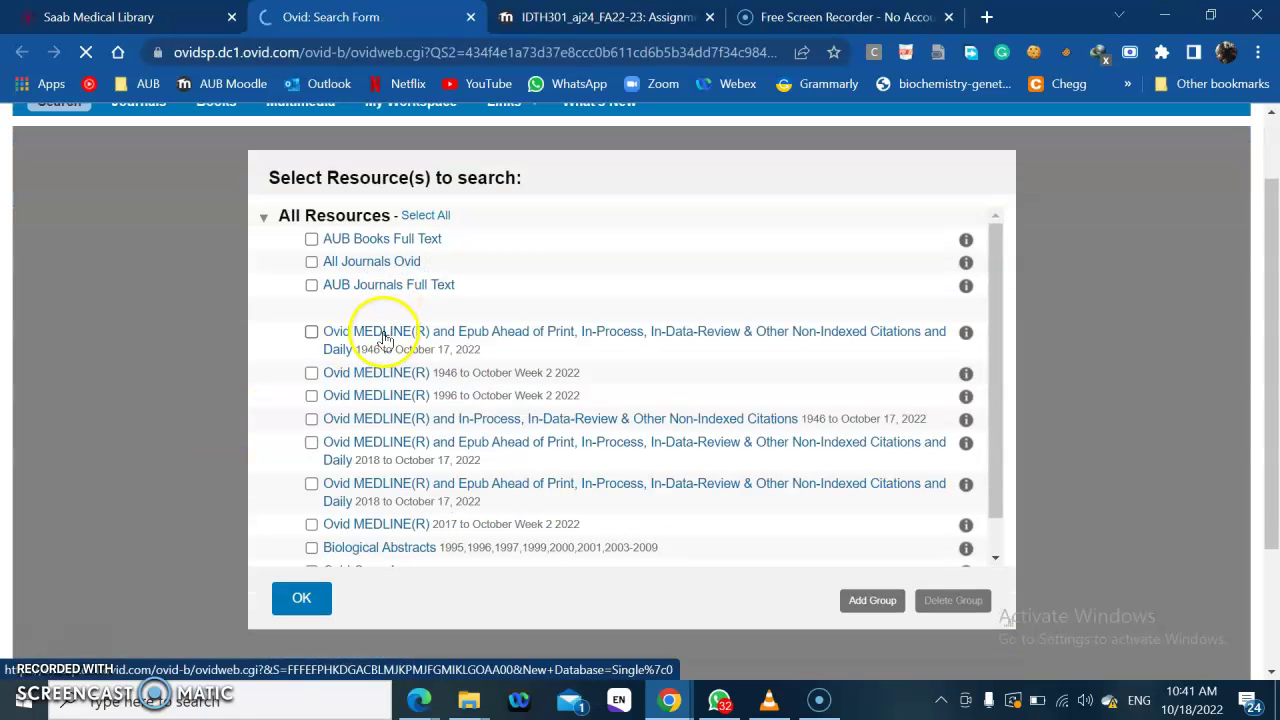
{"action": "left_click", "coordinate": [376, 340]}
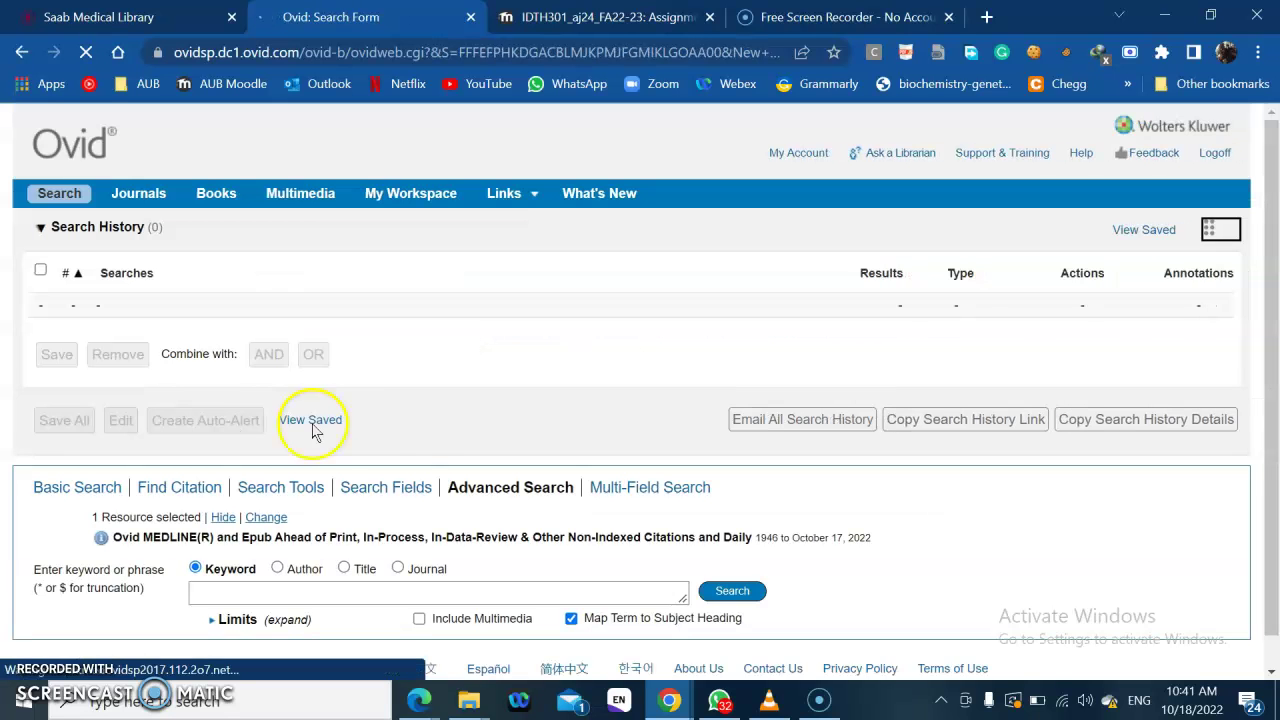
Search for the keyword "quit smoking" and open the subject heading tree for Smoking Cessation.
{"action": "left_click", "coordinate": [300, 548]}
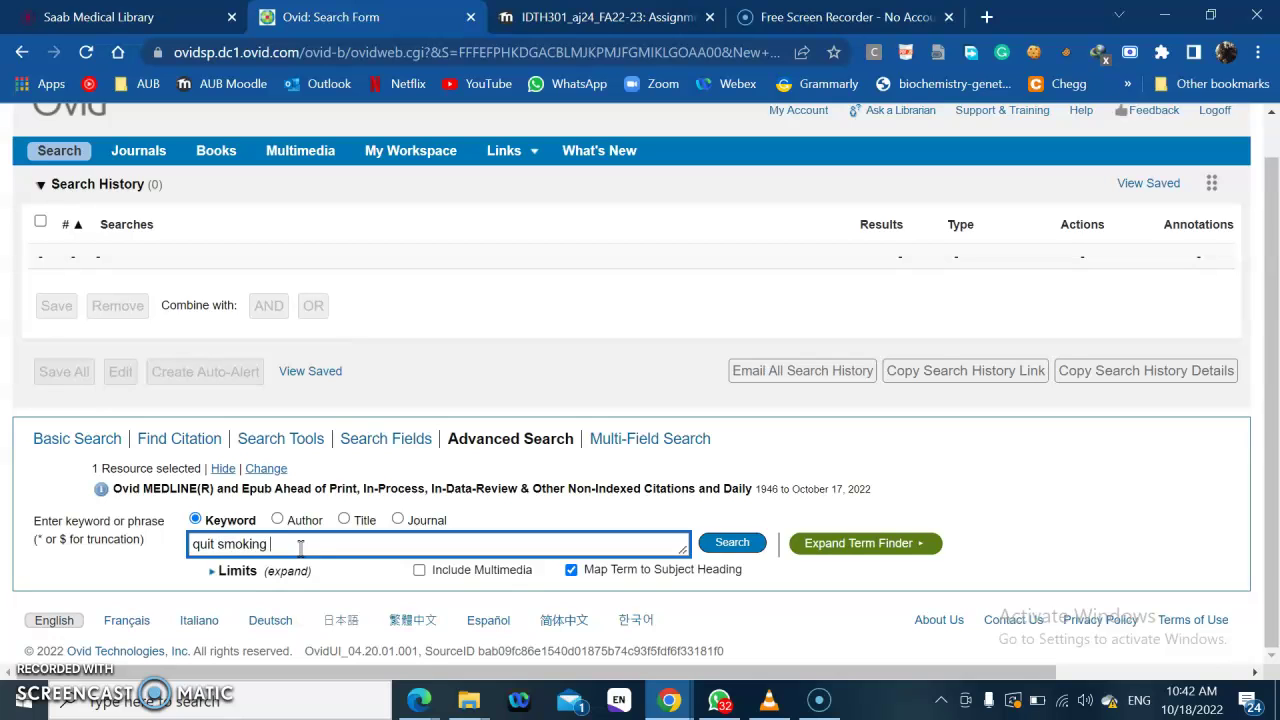
{"action": "key", "text": "Return"}
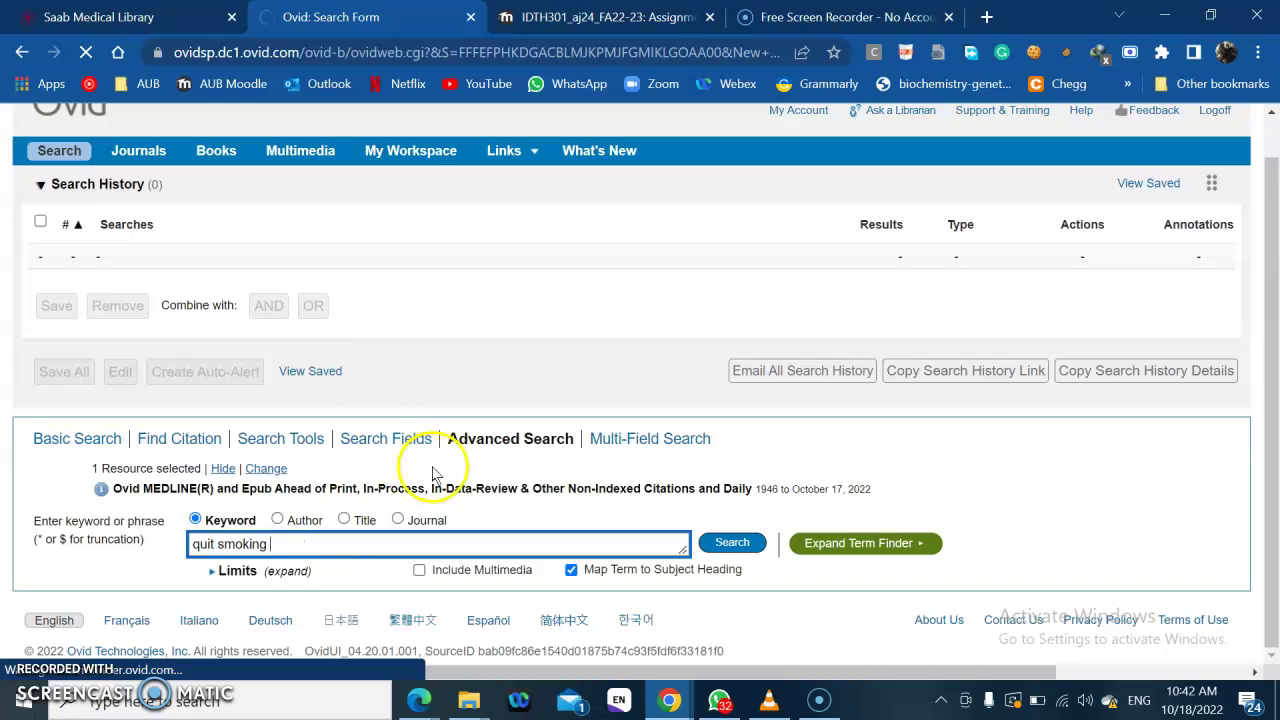
{"action": "scroll", "coordinate": [183, 437], "scroll_direction": "down", "scroll_amount": 1}
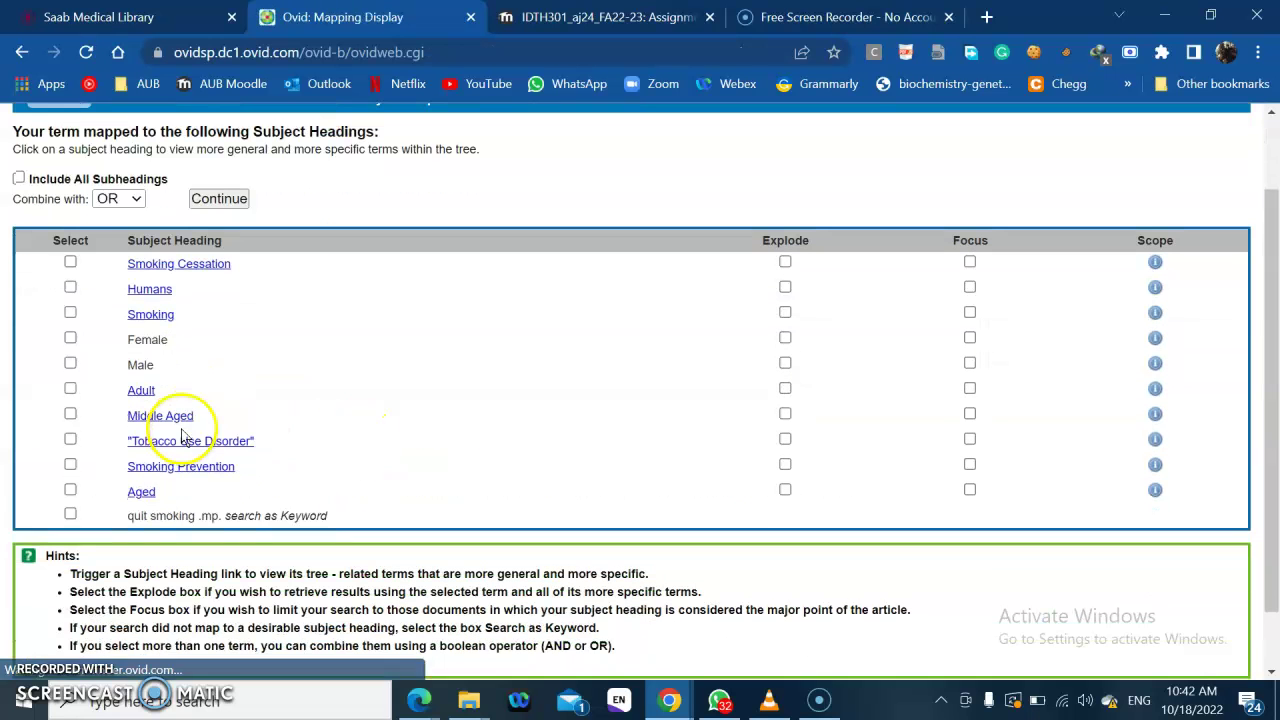
{"action": "left_click", "coordinate": [181, 268]}
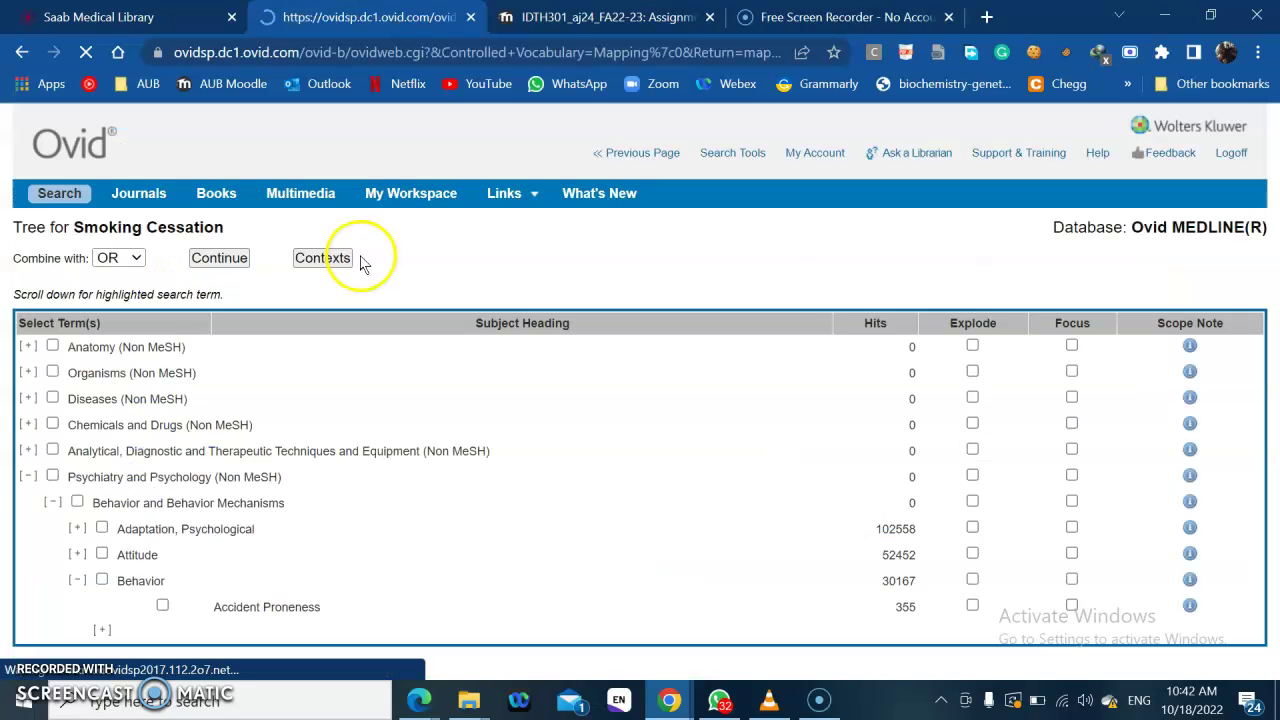
Add the Smoking Cessation heading to the search history, without exploding it or choosing any subheadings.
{"action": "scroll", "coordinate": [281, 404], "scroll_direction": "down", "scroll_amount": 5}
{"action": "scroll", "coordinate": [281, 404], "scroll_direction": "down", "scroll_amount": 2}
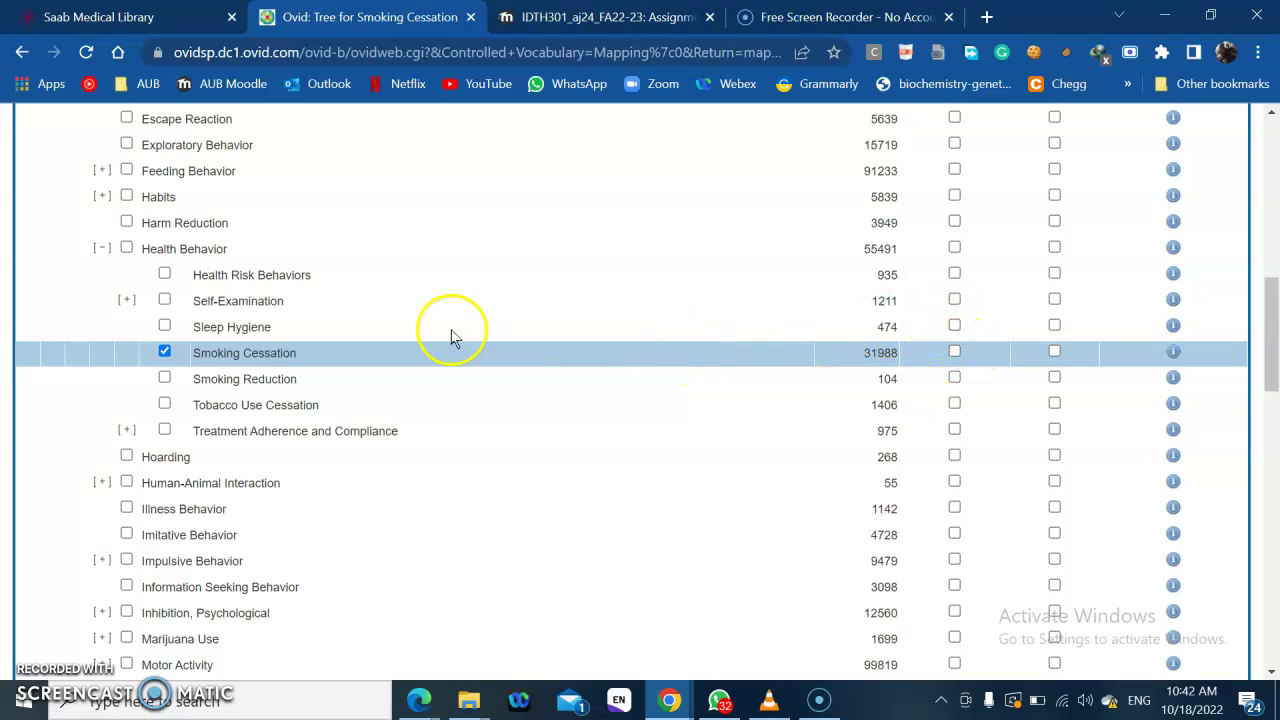
{"action": "scroll", "coordinate": [452, 338], "scroll_direction": "up", "scroll_amount": 1}
{"action": "scroll", "coordinate": [452, 338], "scroll_direction": "up", "scroll_amount": 1}
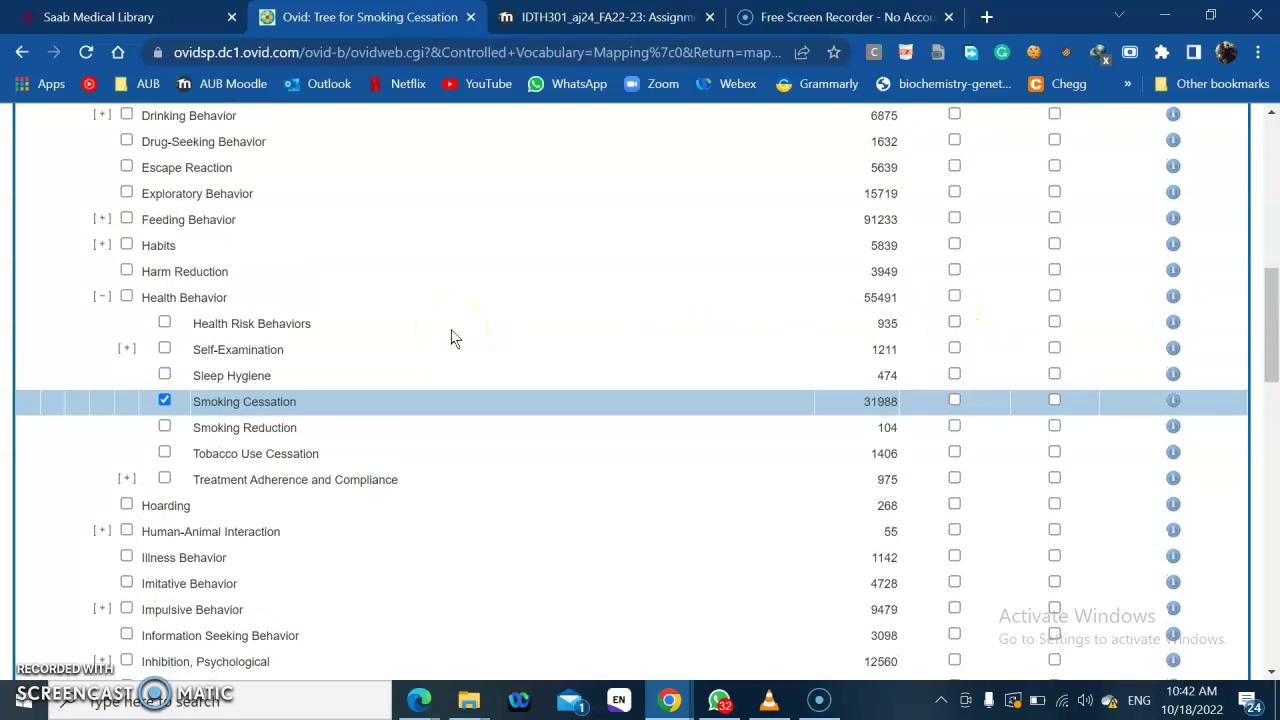
{"action": "scroll", "coordinate": [451, 337], "scroll_direction": "up", "scroll_amount": 15}
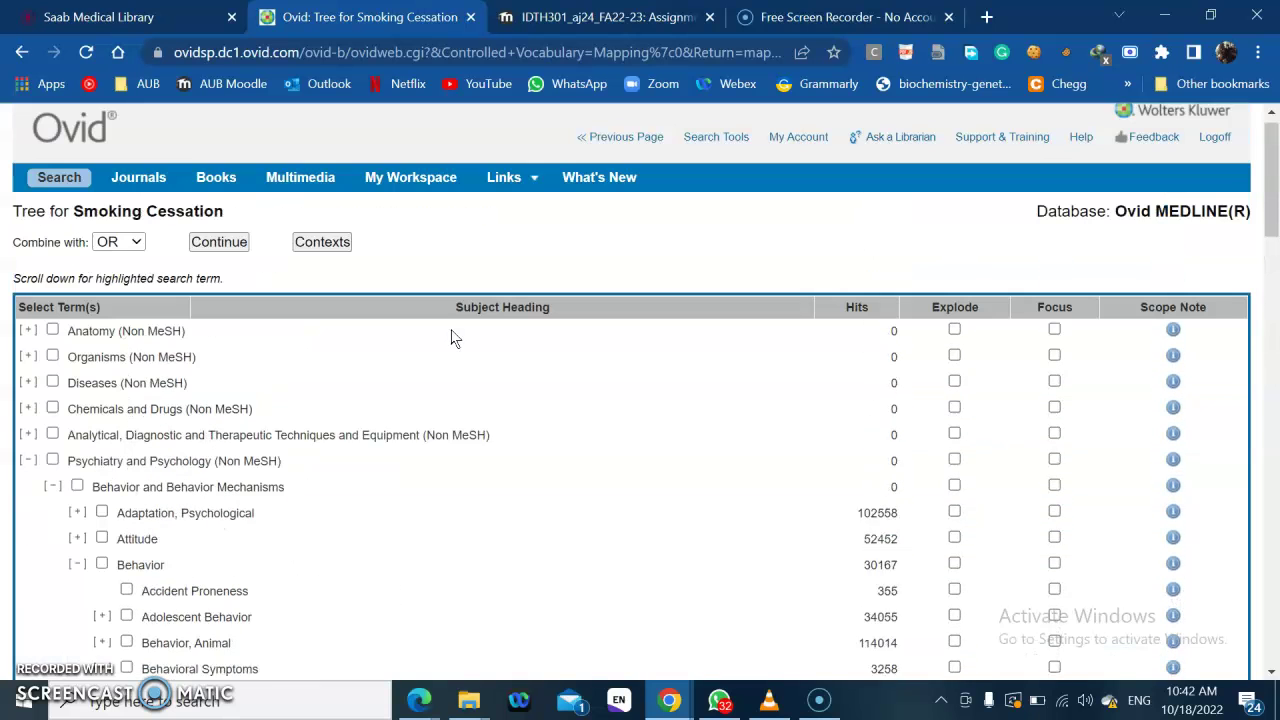
{"action": "left_click", "coordinate": [248, 256]}
{"action": "left_click", "coordinate": [234, 257]}
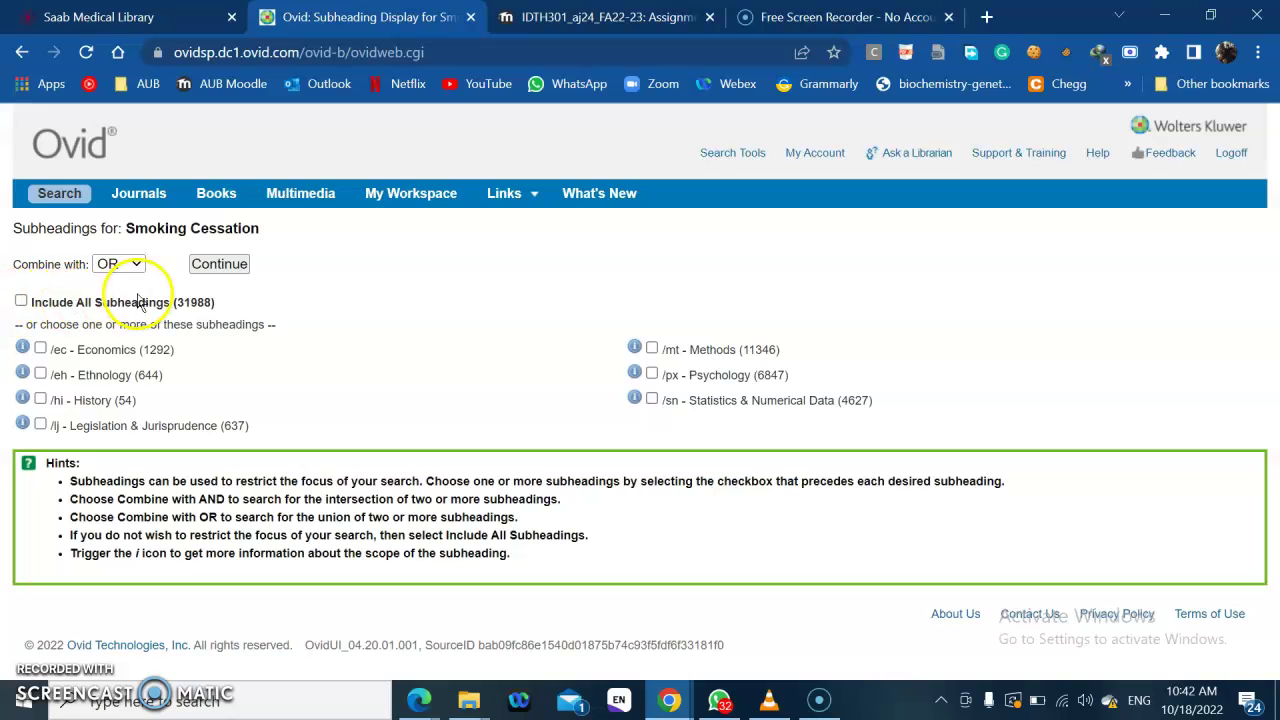
{"action": "left_click", "coordinate": [218, 266]}
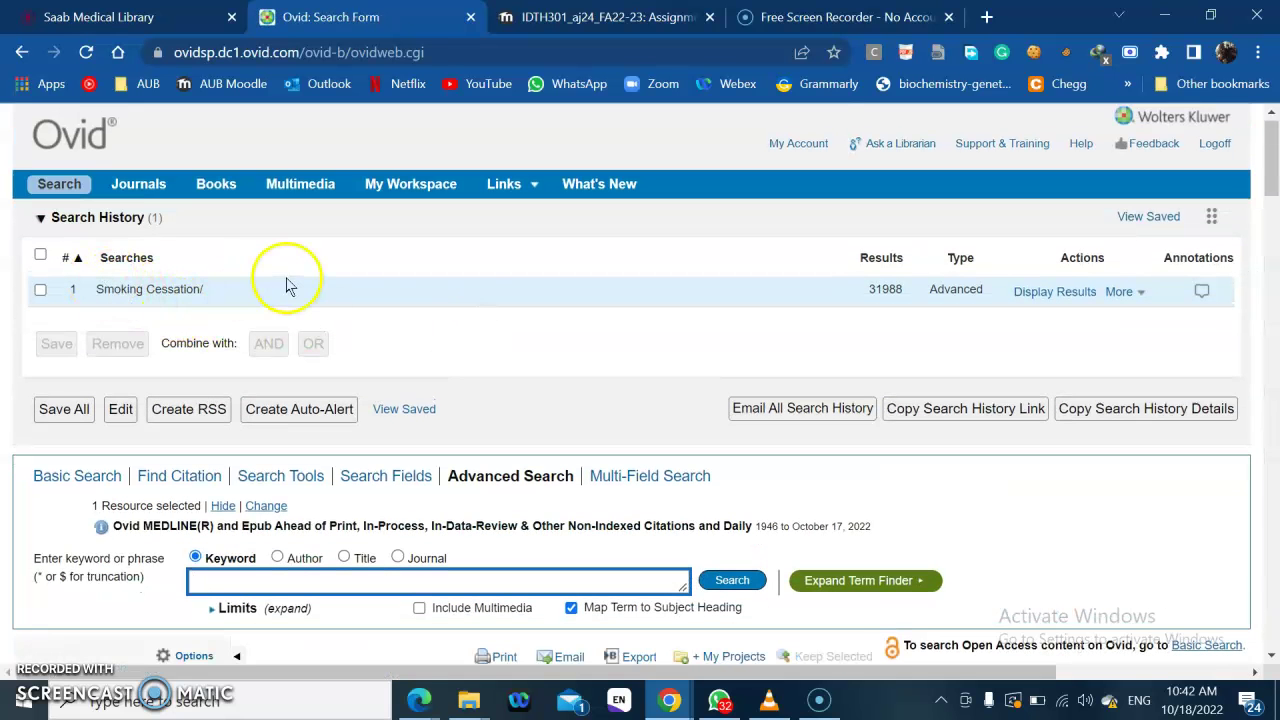
Search for the keyword "cbt" and open the subject heading tree for Cognitive Behavioral Therapy.
{"action": "scroll", "coordinate": [470, 380], "scroll_direction": "down", "scroll_amount": 2}
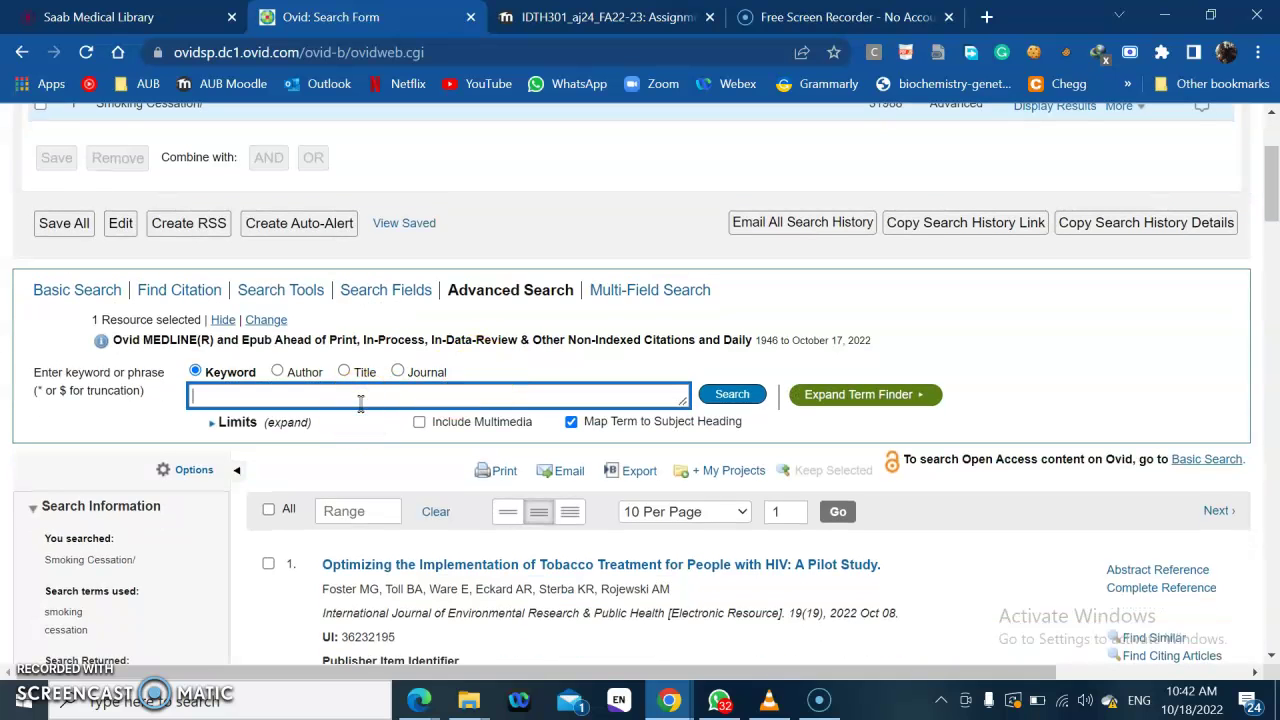
{"action": "left_click", "coordinate": [316, 398]}
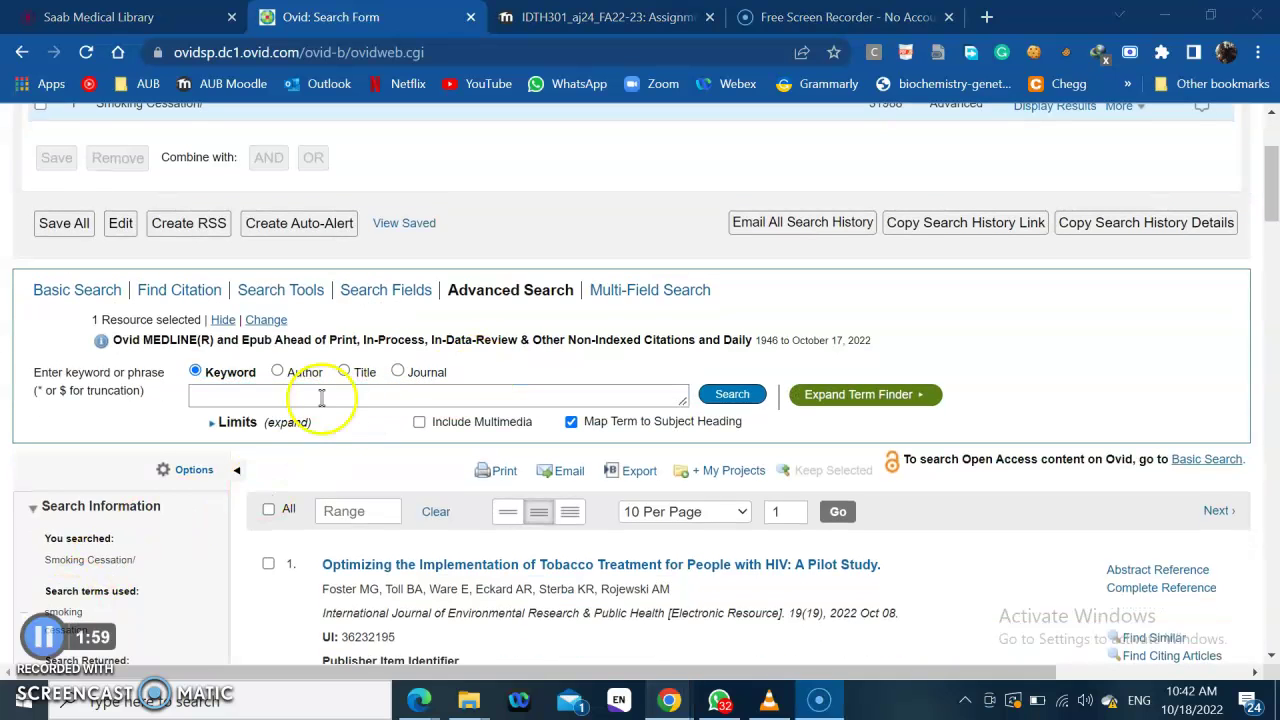
{"action": "type", "text": "cbt"}
{"action": "key", "text": "Return"}
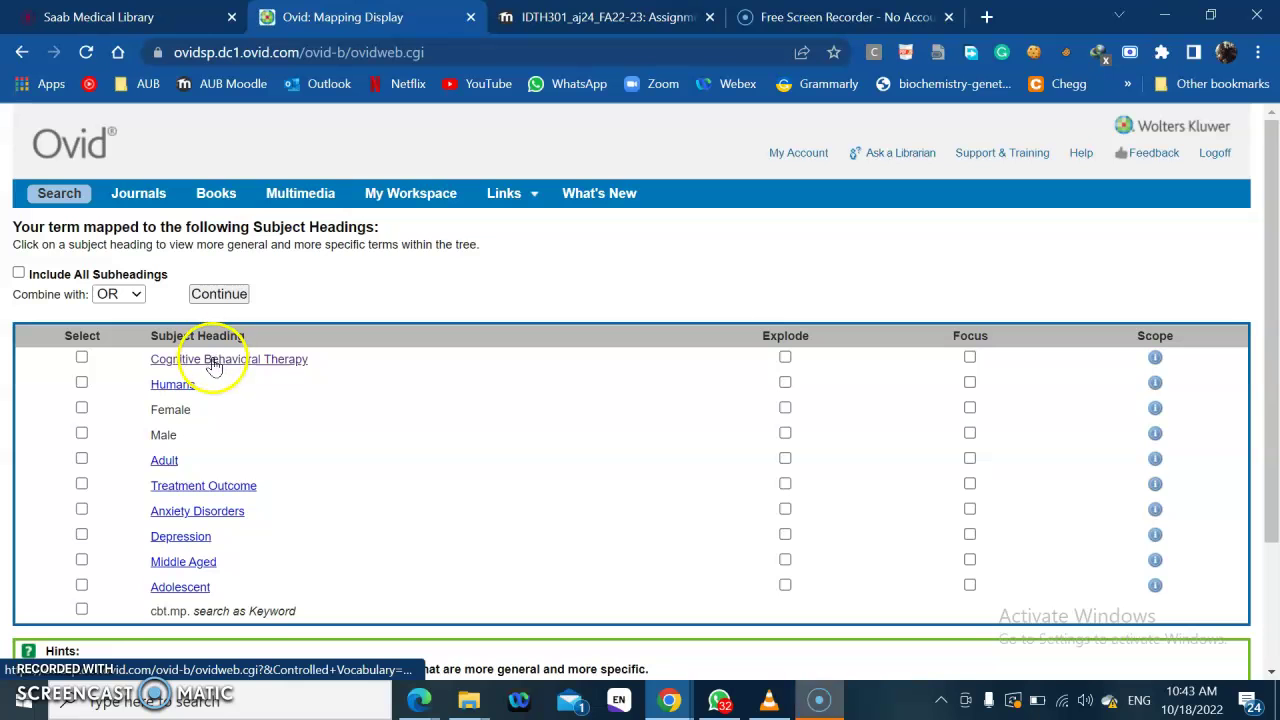
{"action": "left_click", "coordinate": [209, 360]}
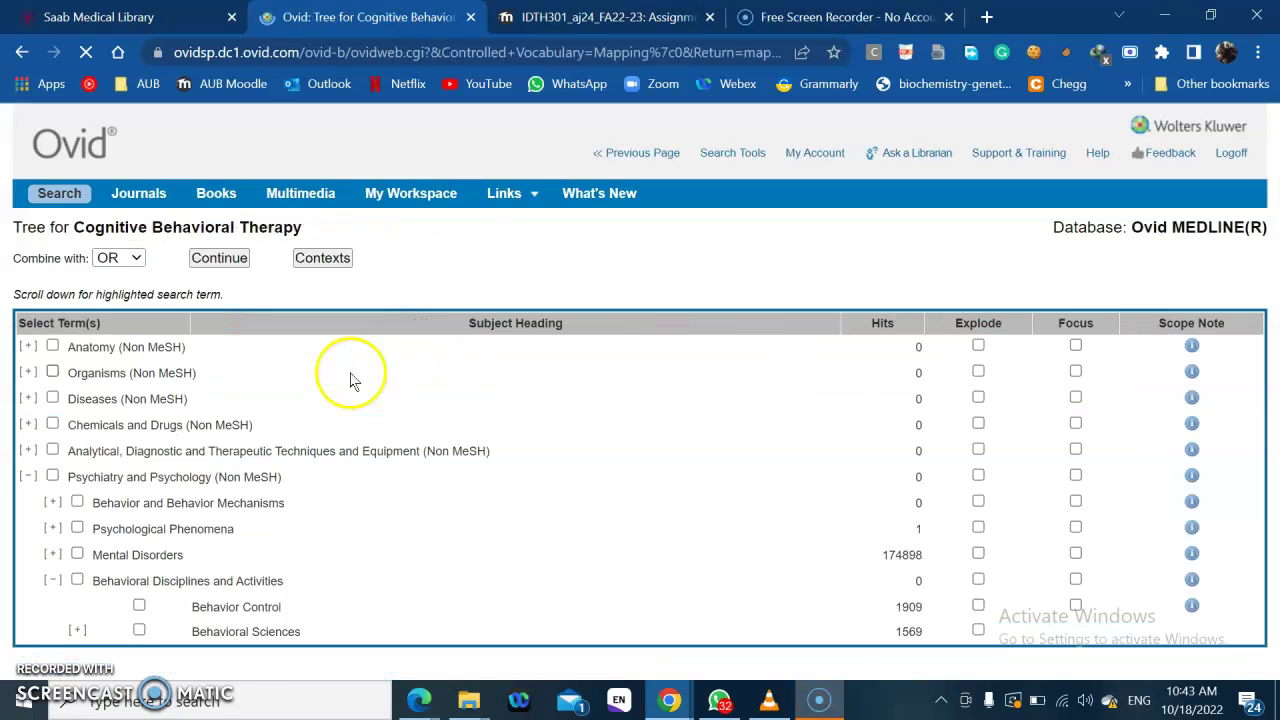
Read the scope note for Acceptance and Commitment Therapy, then return to the Cognitive Behavioral Therapy tree.
{"action": "scroll", "coordinate": [230, 385], "scroll_direction": "down", "scroll_amount": 5}
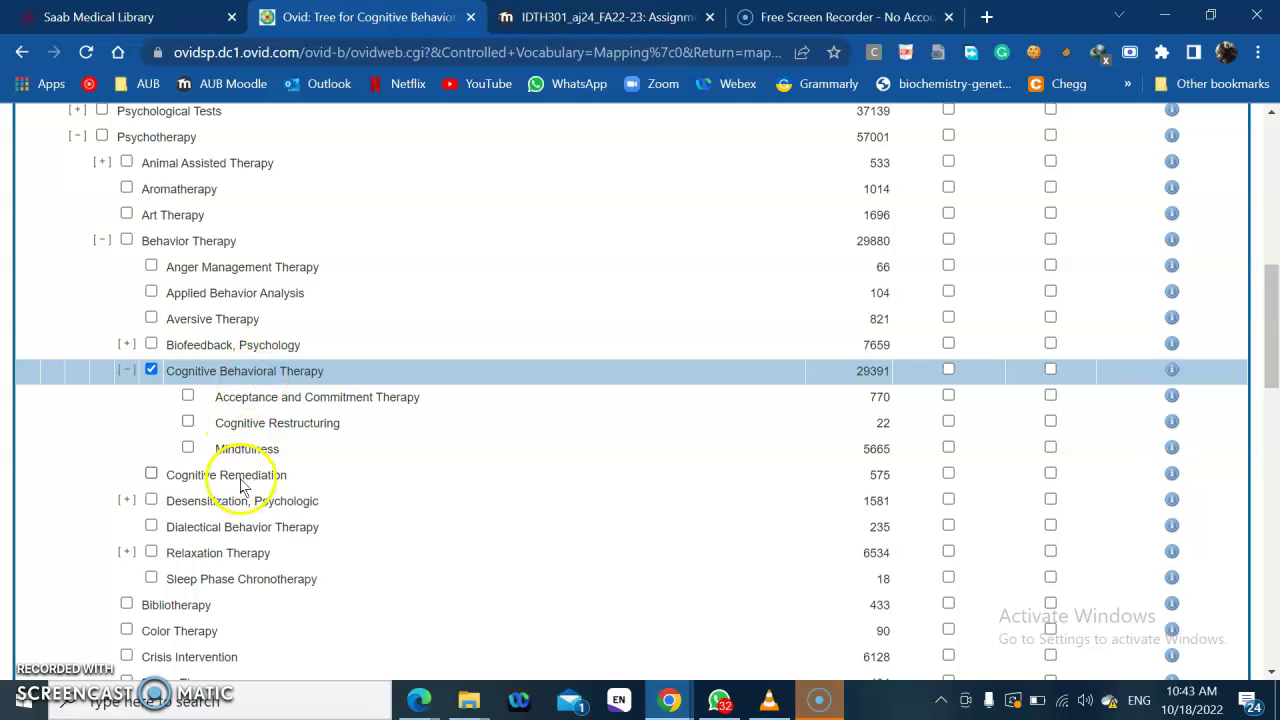
{"action": "left_click", "coordinate": [1171, 397]}
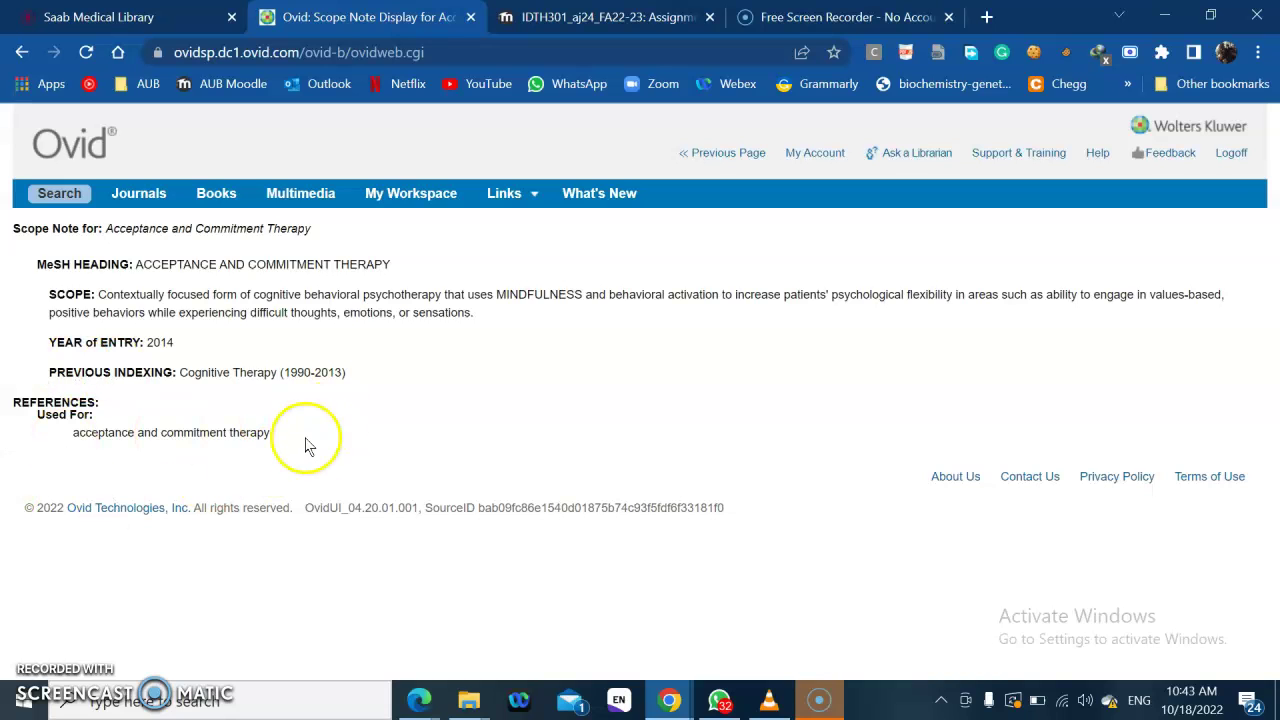
{"action": "left_click", "coordinate": [20, 703]}
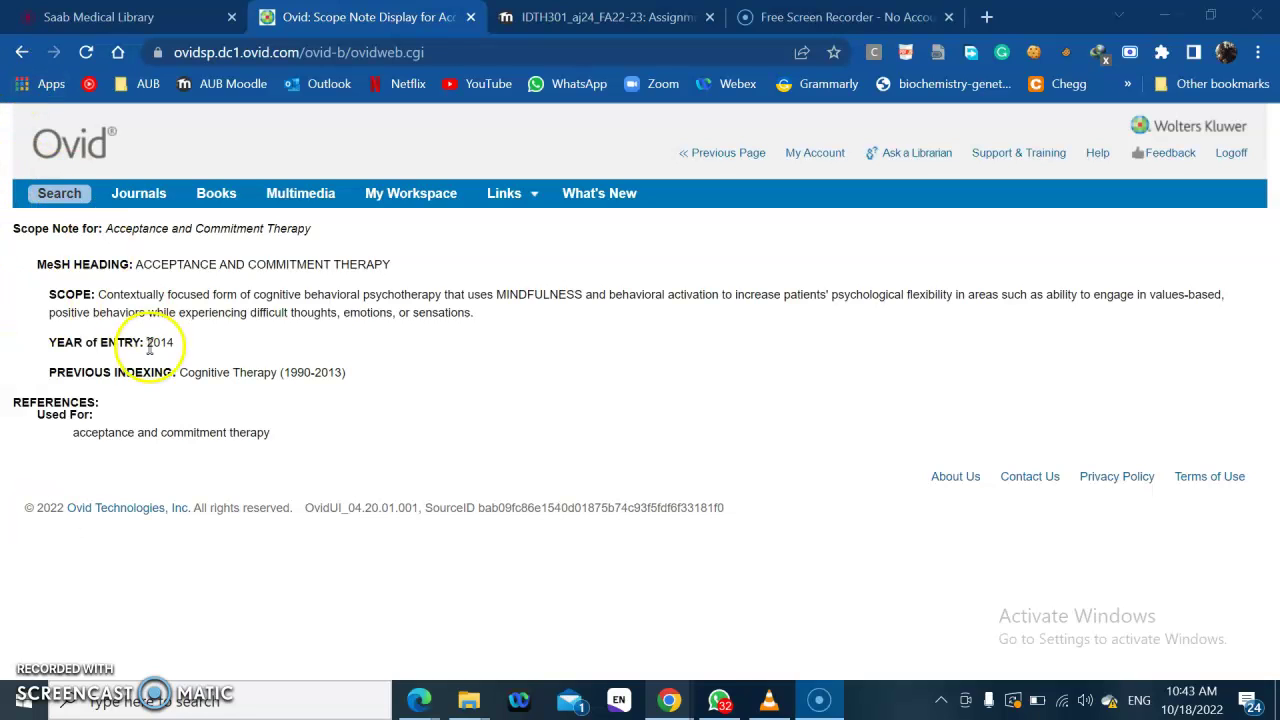
{"action": "left_click", "coordinate": [22, 51]}
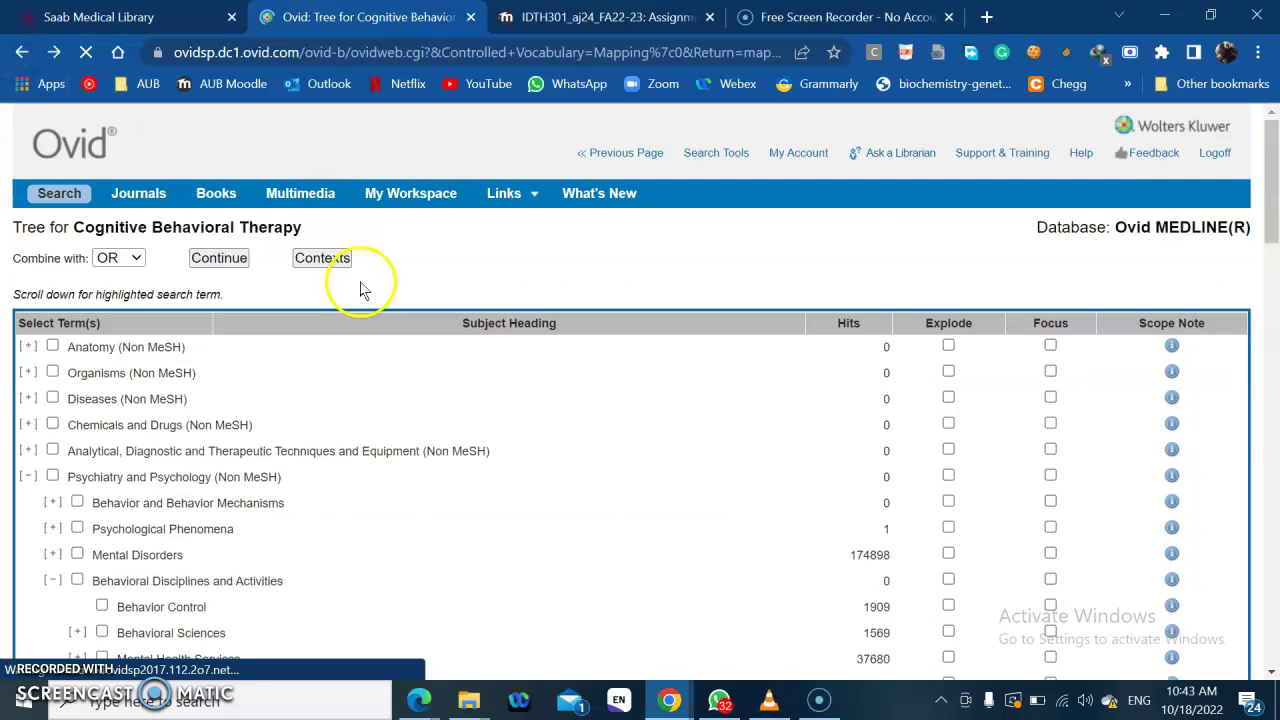
Explode the Cognitive Behavioral Therapy heading and add it to the search history without choosing any subheadings.
{"action": "scroll", "coordinate": [343, 428], "scroll_direction": "down", "scroll_amount": 8}
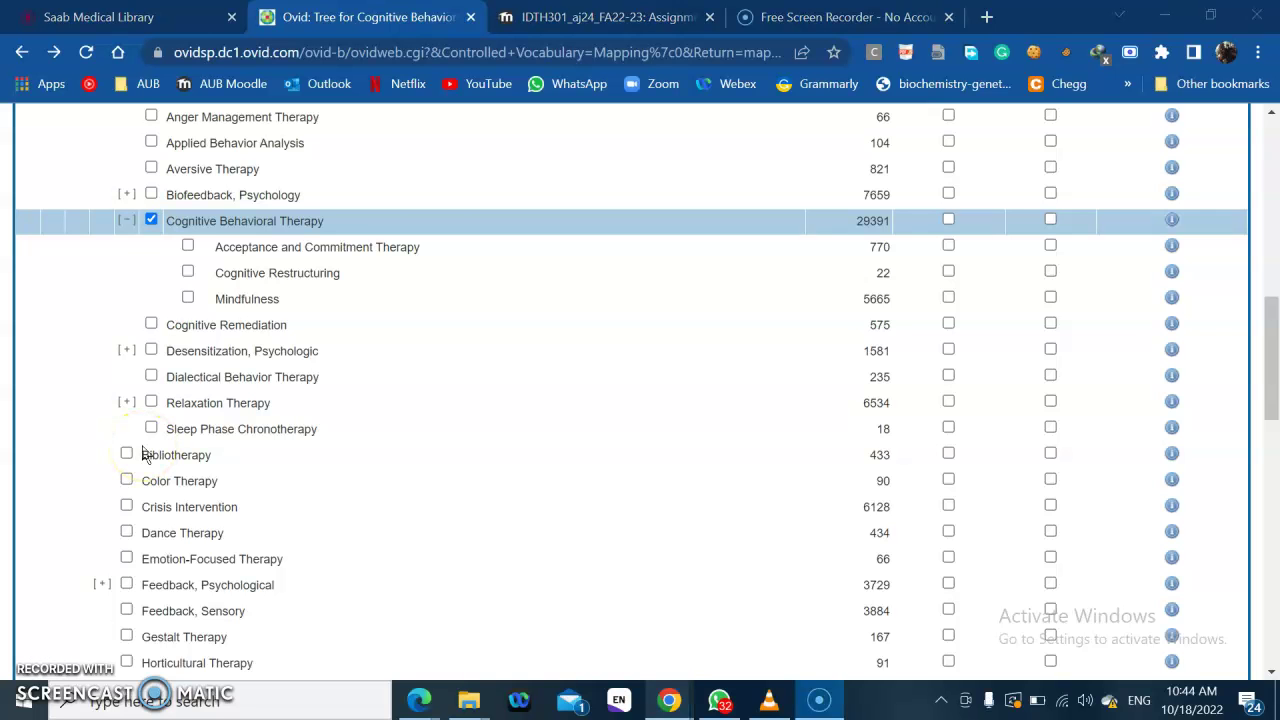
{"action": "left_click", "coordinate": [948, 220]}
{"action": "scroll", "coordinate": [500, 300], "scroll_direction": "up", "scroll_amount": 10}
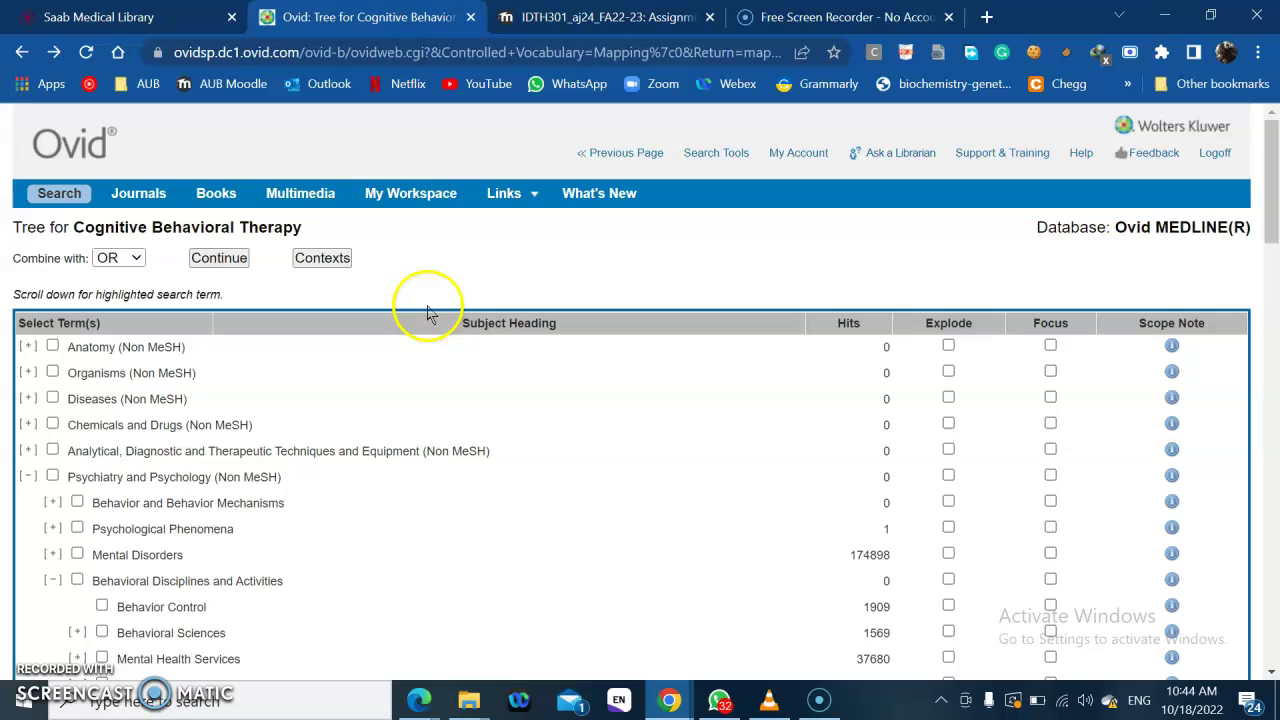
{"action": "left_click", "coordinate": [245, 257]}
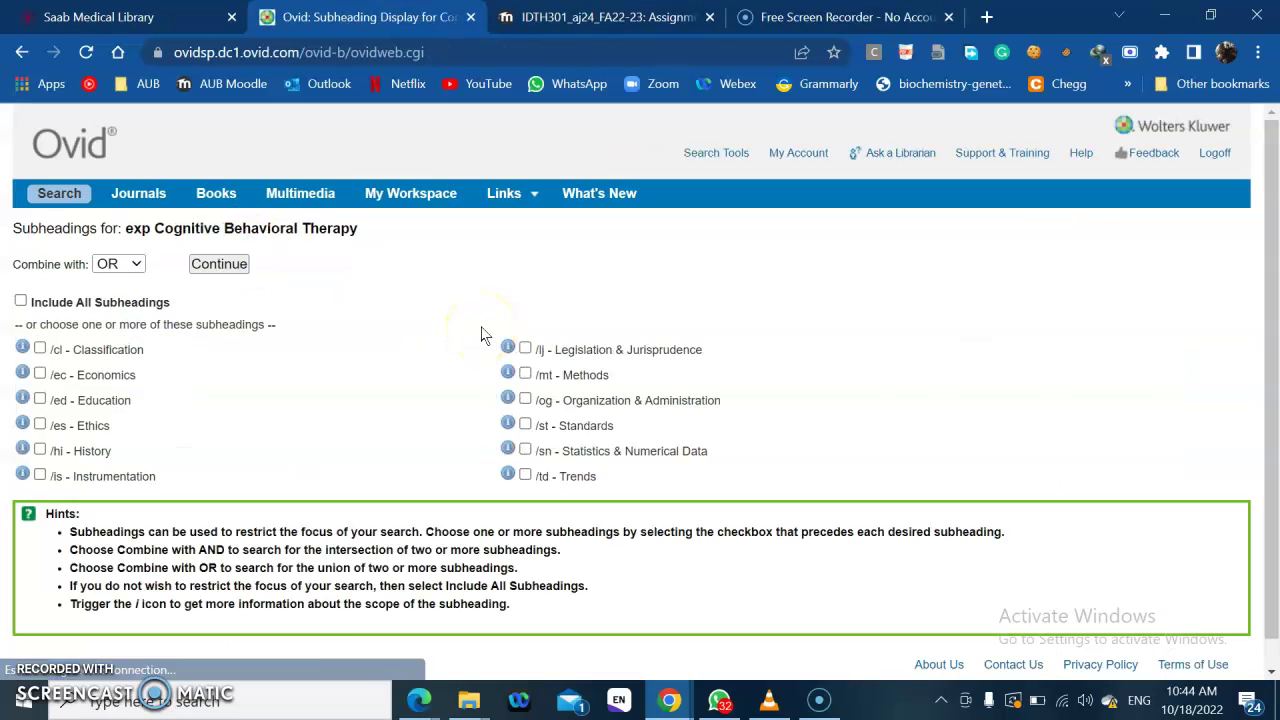
{"action": "left_click", "coordinate": [218, 266]}
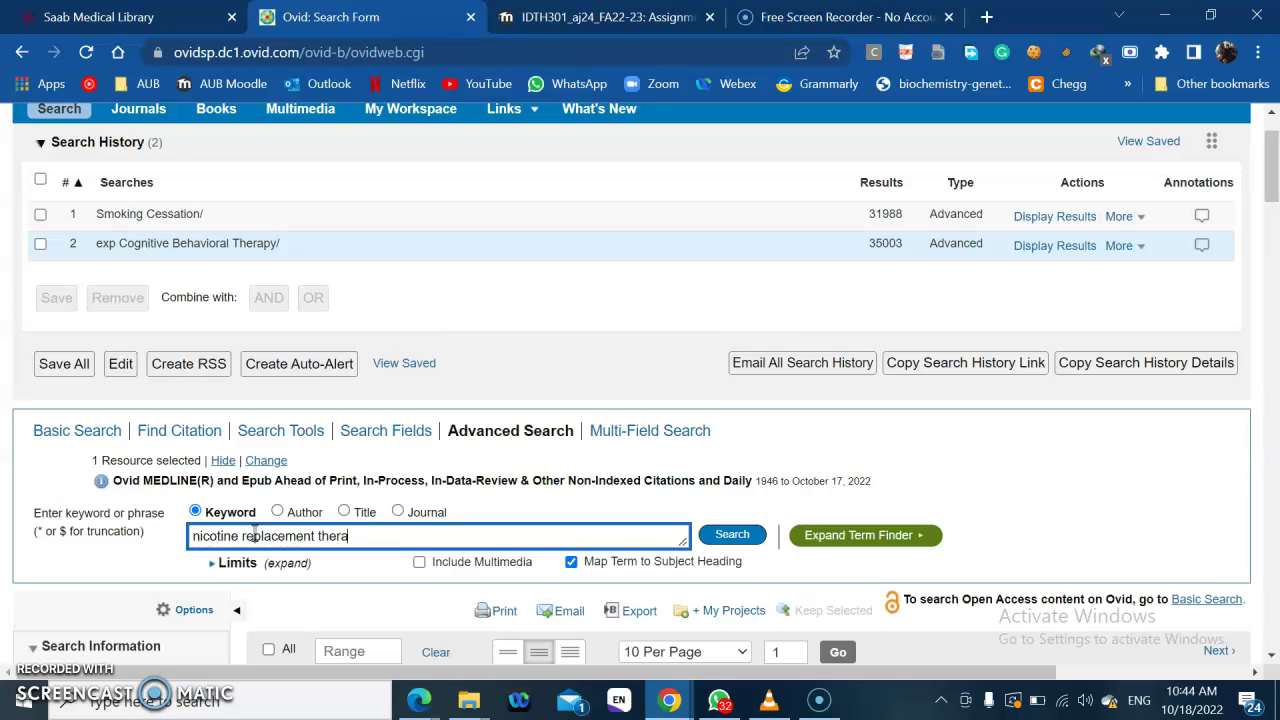
Search for the keyword "nicotine replacement therapy" and open the subject heading tree for Tobacco Use Cessation Devices.
{"action": "type", "text": "py"}
{"action": "key", "text": "Return"}
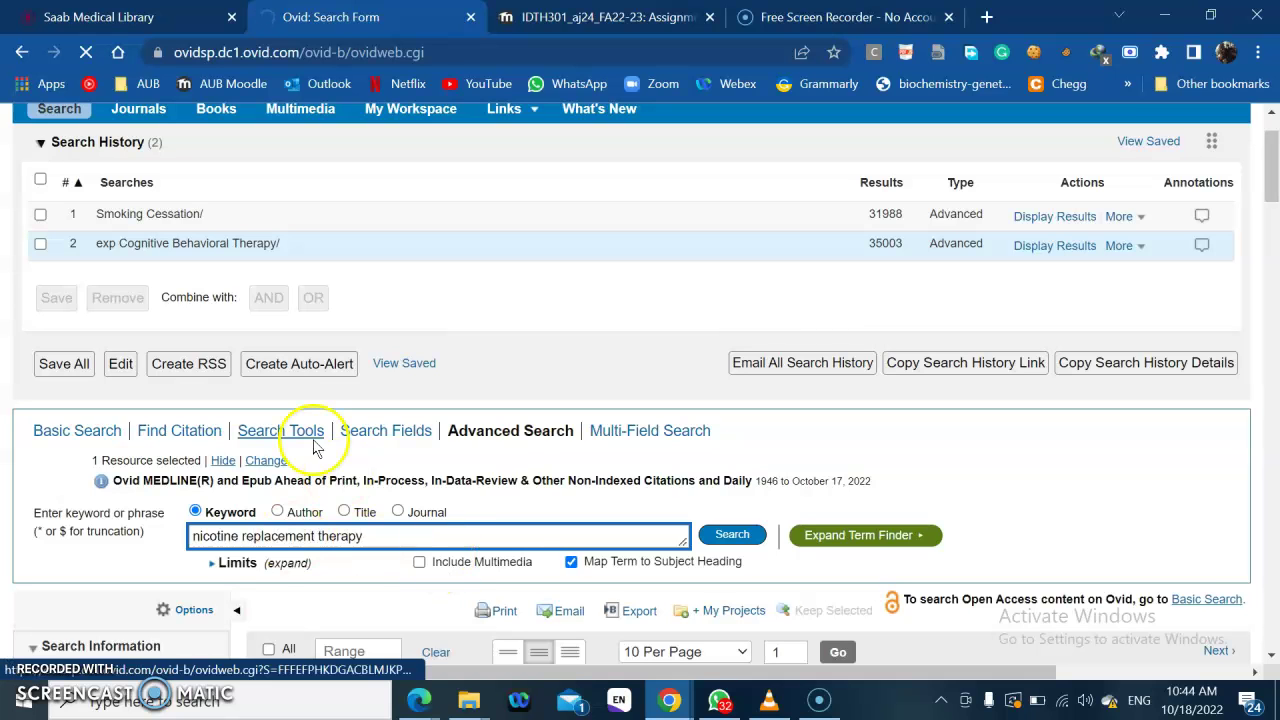
{"action": "scroll", "coordinate": [399, 450], "scroll_direction": "down", "scroll_amount": 1}
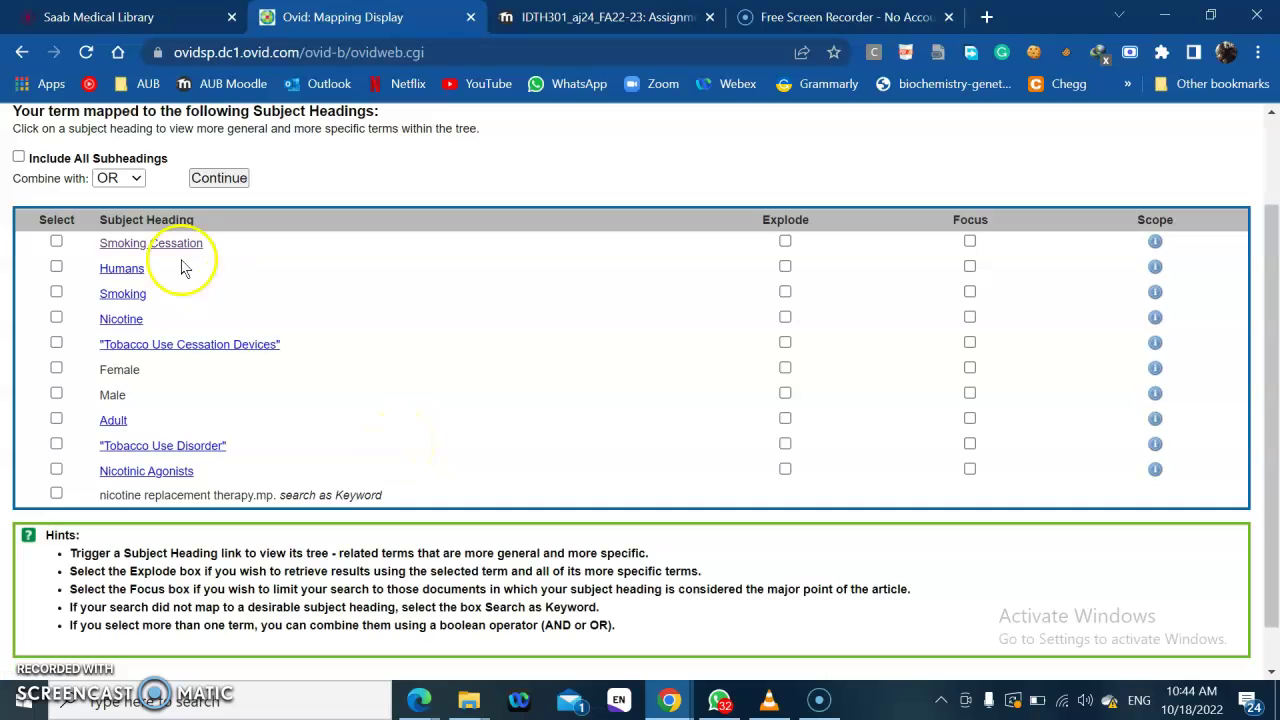
{"action": "left_click", "coordinate": [172, 351]}
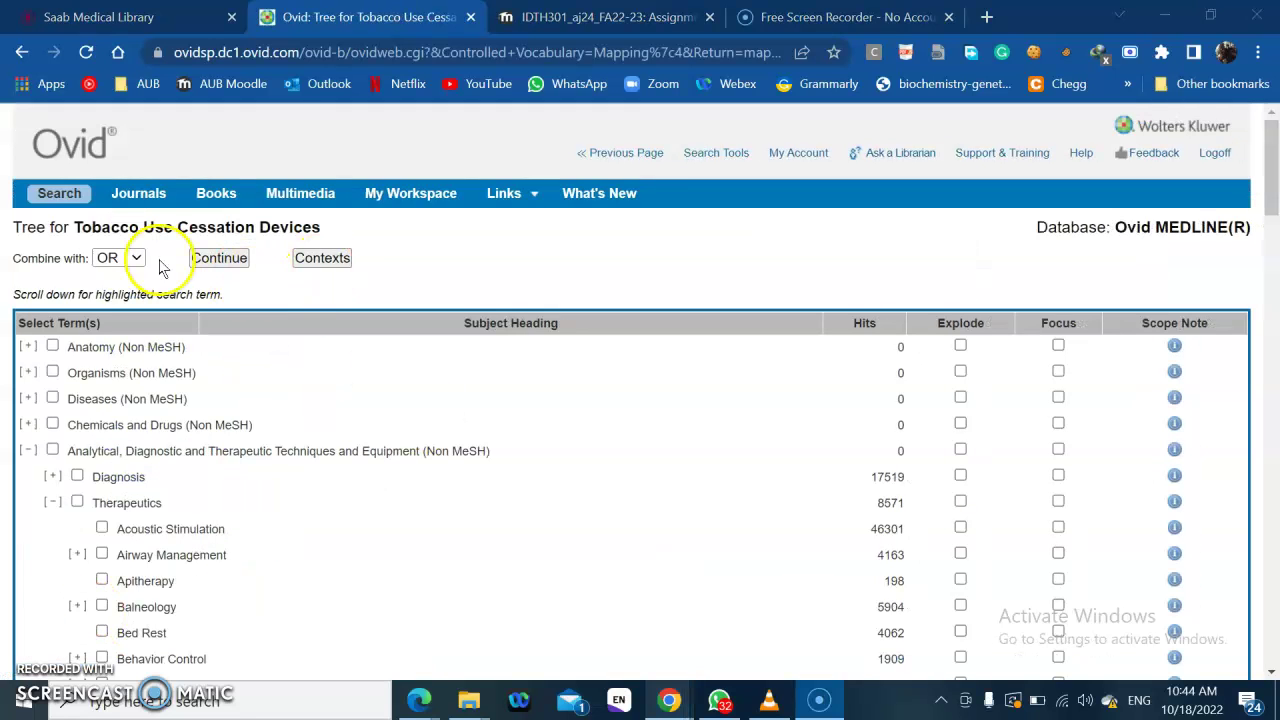
{"action": "left_click_drag", "start_coordinate": [74, 227], "coordinate": [332, 232]}
{"action": "left_click", "coordinate": [332, 232]}
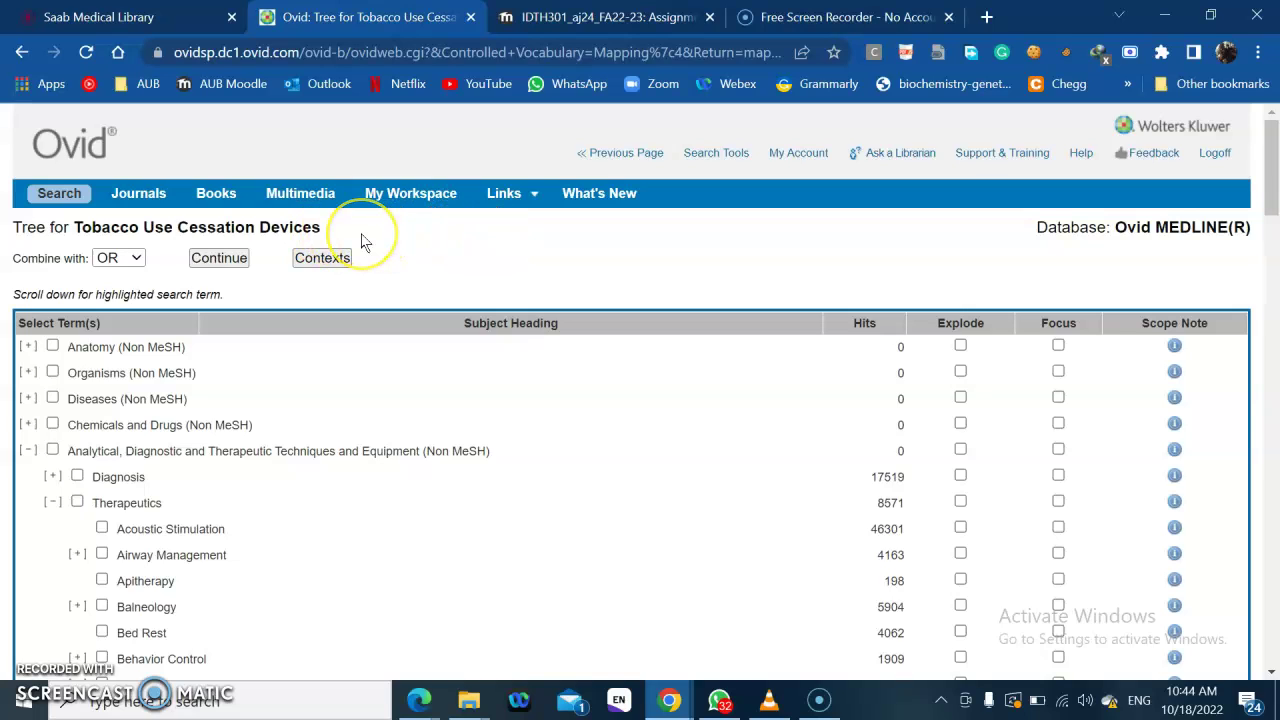
{"action": "left_click", "coordinate": [333, 240]}
Explode the Tobacco Use Cessation Devices heading and add it to the search history.
{"action": "scroll", "coordinate": [171, 372], "scroll_direction": "down", "scroll_amount": 10}
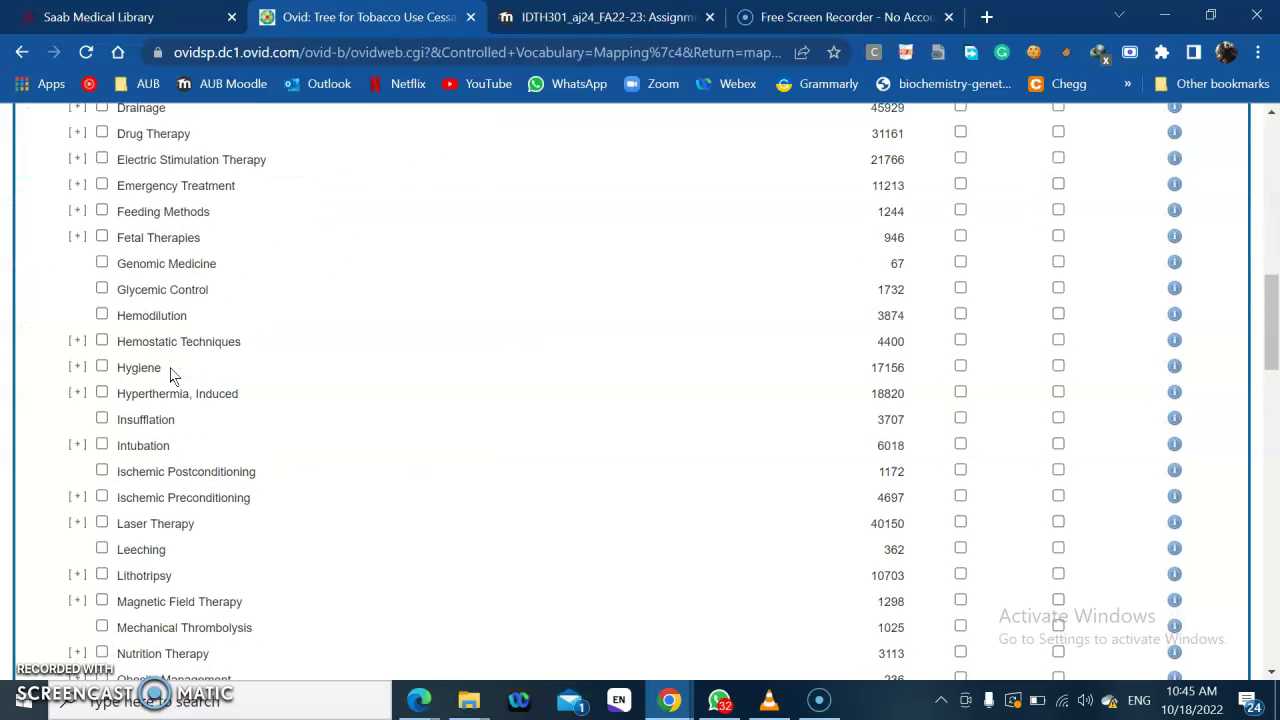
{"action": "scroll", "coordinate": [171, 372], "scroll_direction": "down", "scroll_amount": 20}
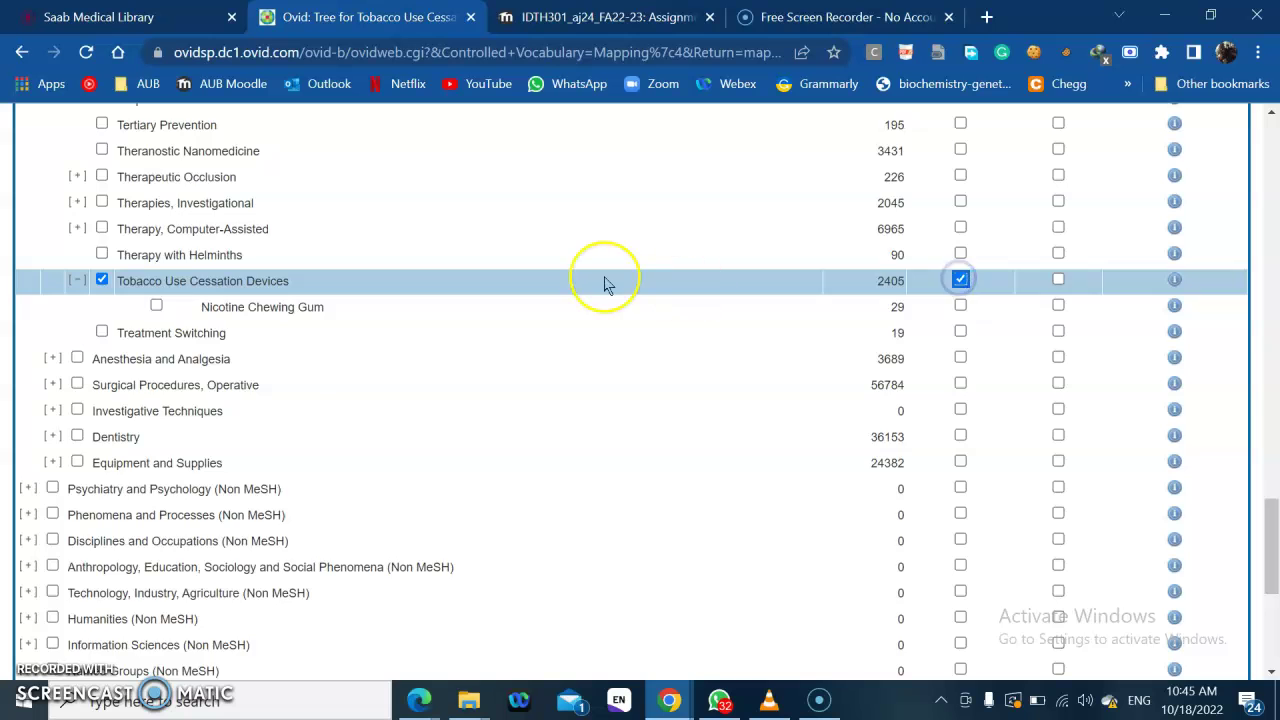
{"action": "scroll", "coordinate": [606, 280], "scroll_direction": "up", "scroll_amount": 15}
{"action": "left_click", "coordinate": [220, 259]}
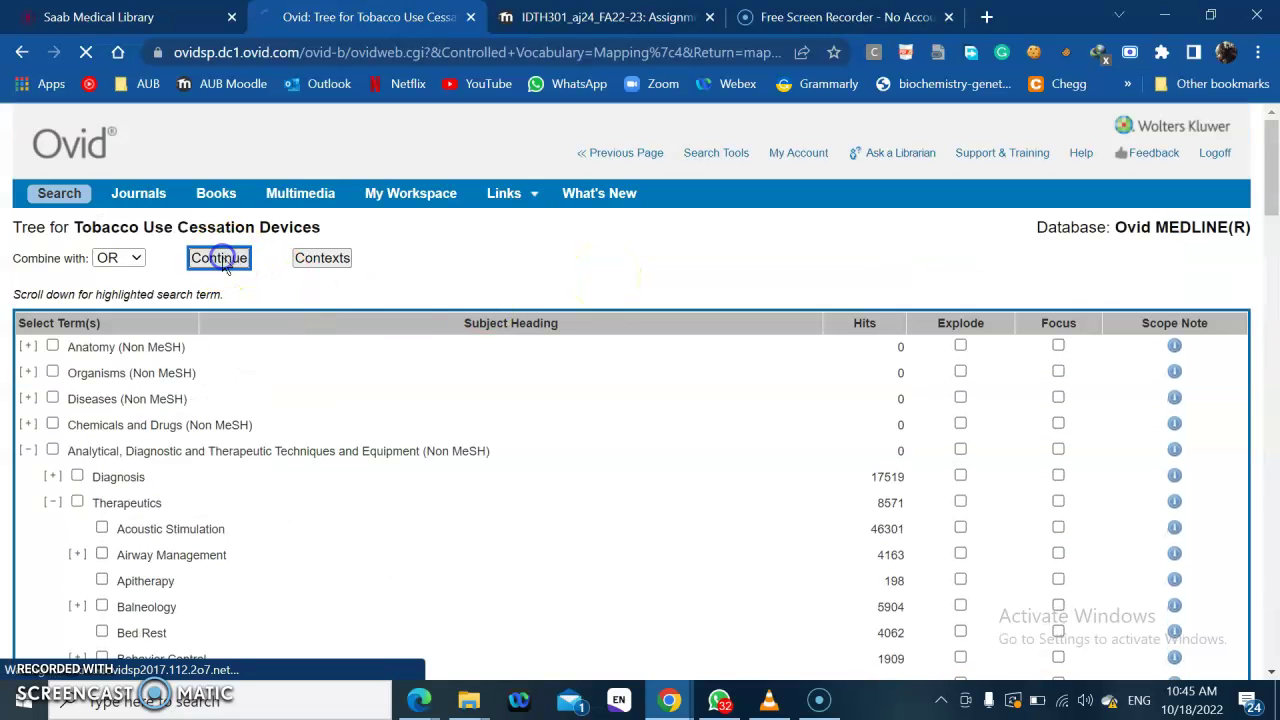
{"action": "left_click", "coordinate": [200, 266]}
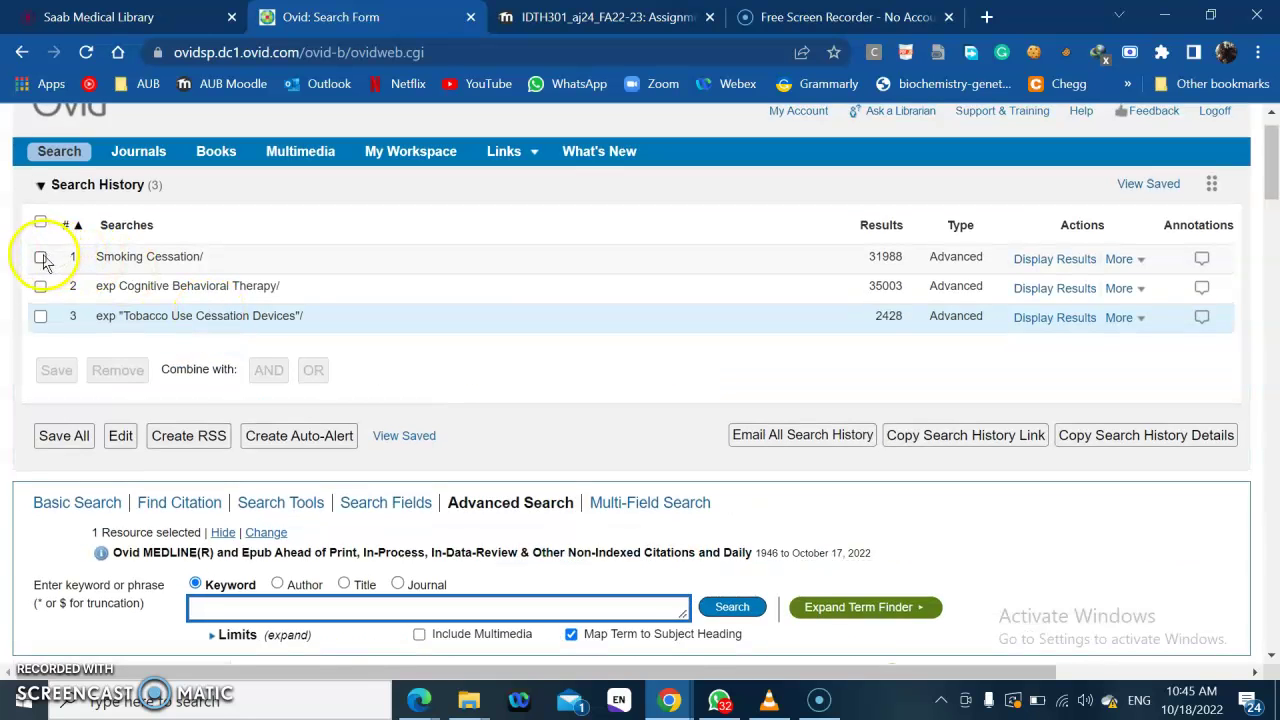
Combine the Smoking Cessation, Cognitive Behavioral Therapy and Tobacco Use Cessation Devices searches with AND.
{"action": "left_click", "coordinate": [40, 258]}
{"action": "left_click", "coordinate": [40, 287]}
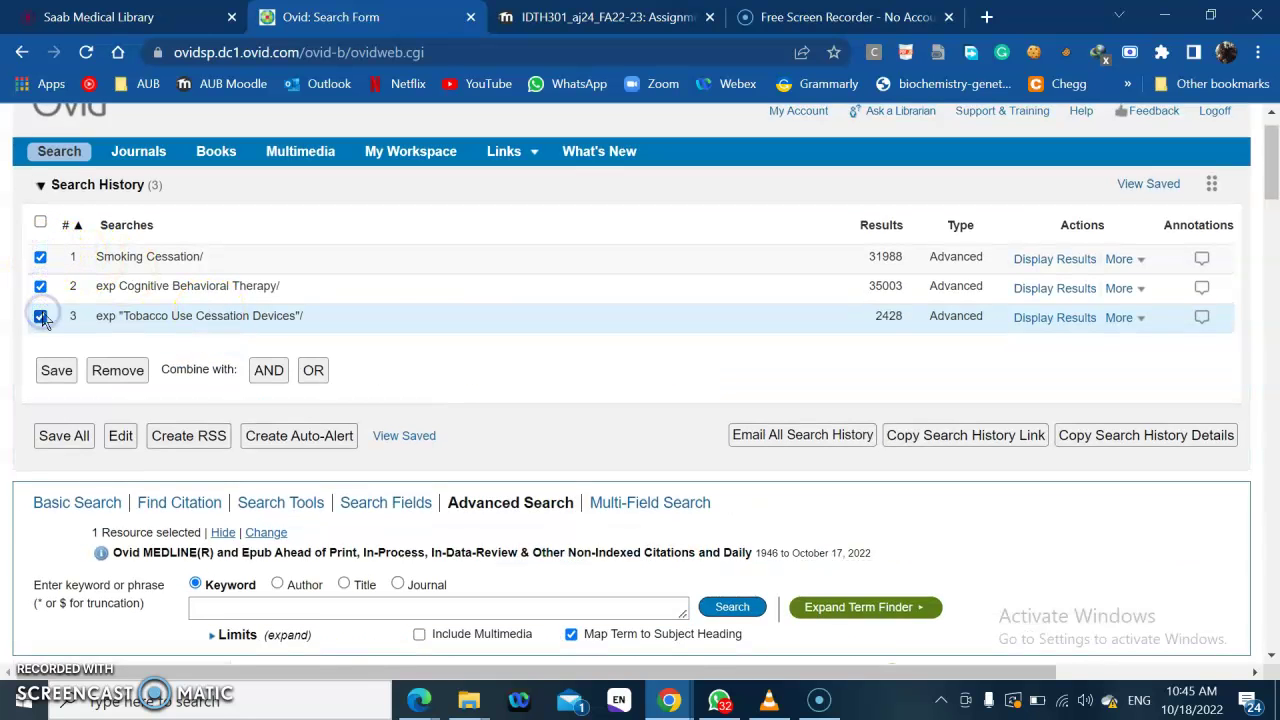
{"action": "left_click", "coordinate": [272, 369]}
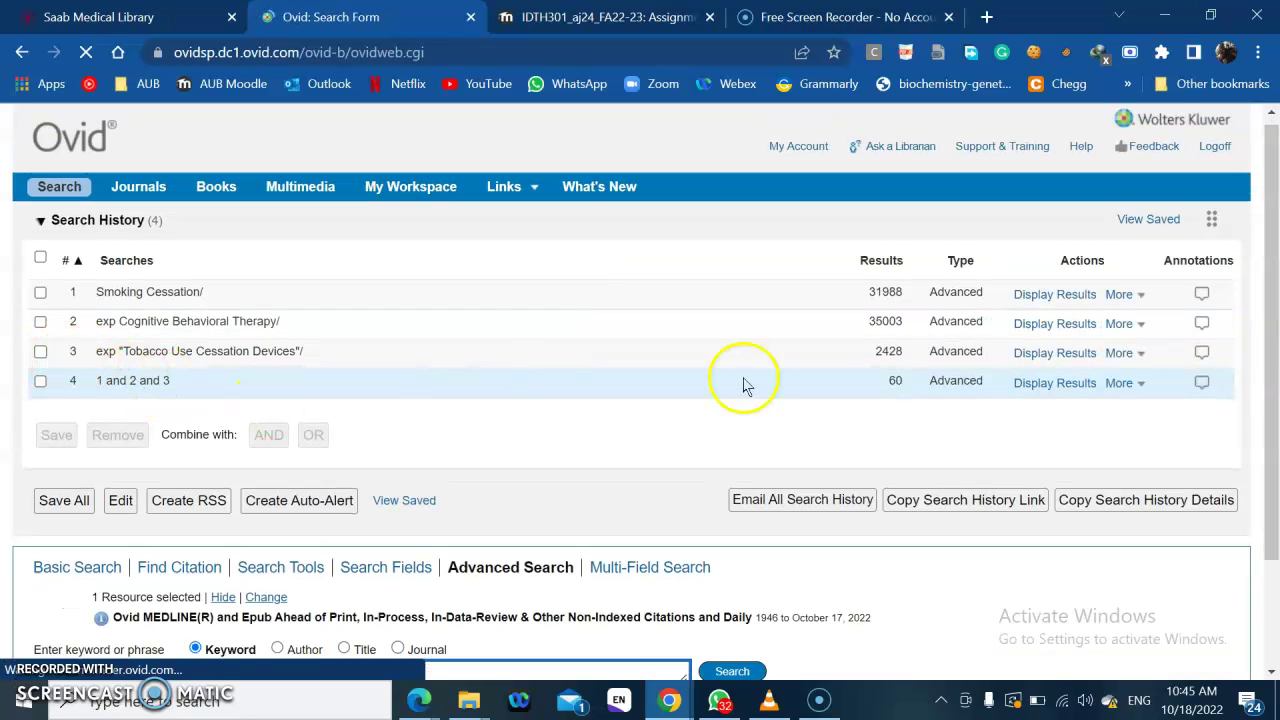
Select the combined search "1 and 2 and 3" and open the additional limits page for it.
{"action": "left_click", "coordinate": [40, 381]}
{"action": "scroll", "coordinate": [45, 387], "scroll_direction": "down", "scroll_amount": 6}
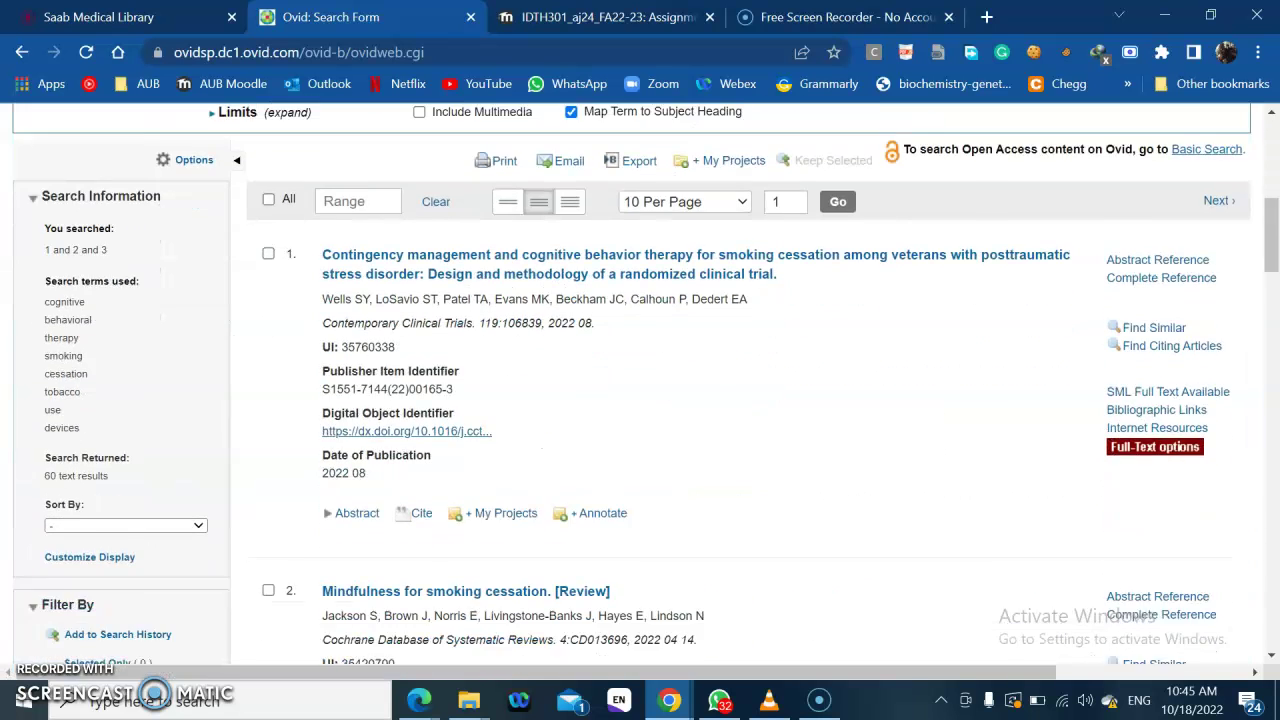
{"action": "scroll", "coordinate": [271, 277], "scroll_direction": "up", "scroll_amount": 2}
{"action": "left_click", "coordinate": [272, 271]}
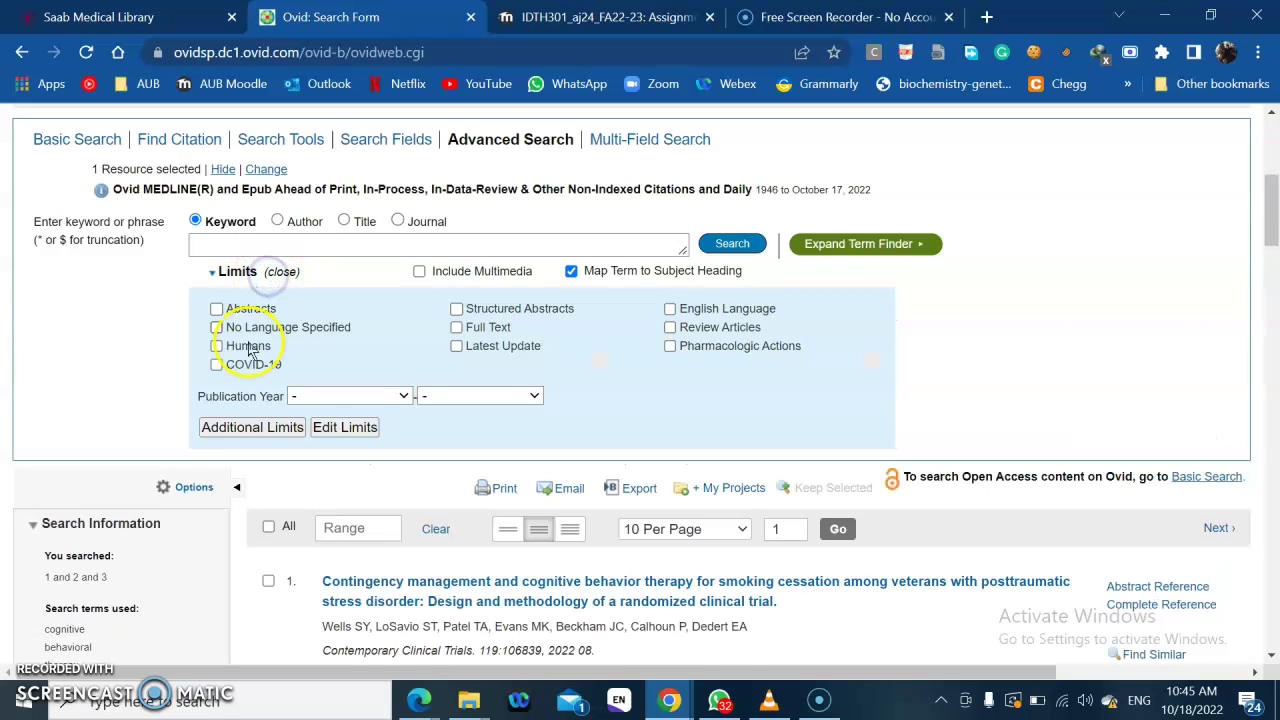
{"action": "left_click", "coordinate": [238, 425]}
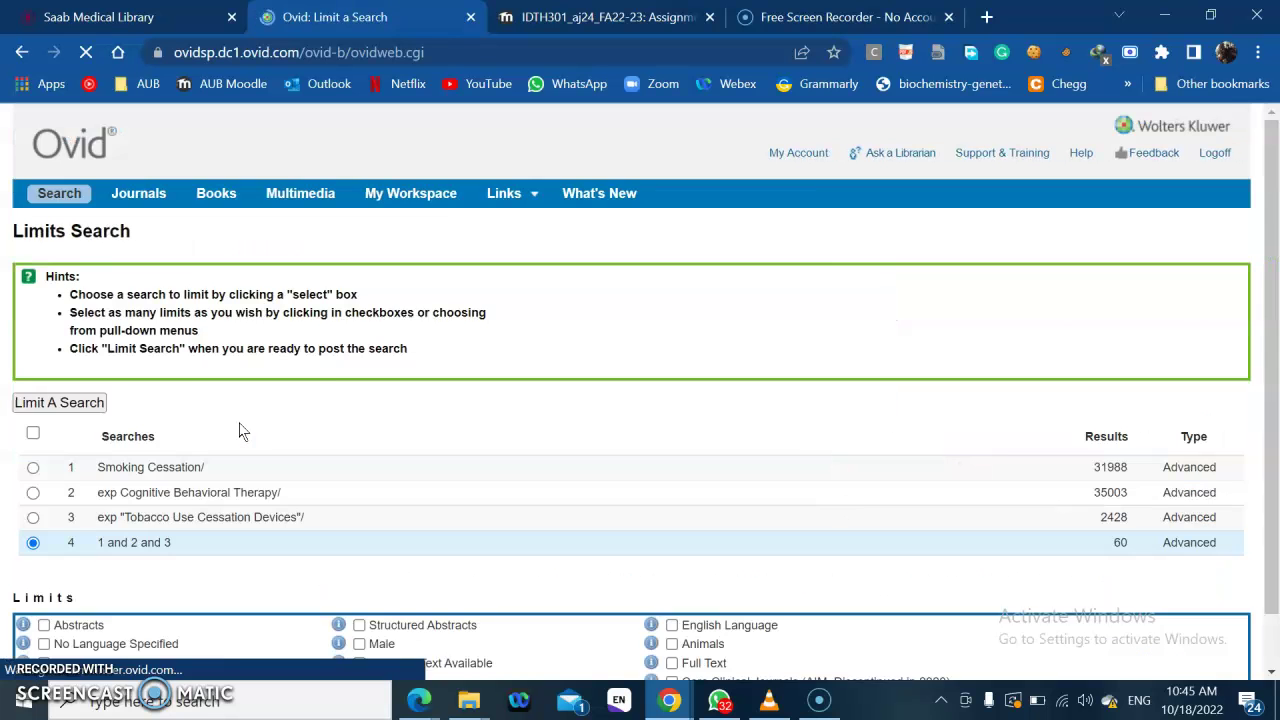
Choose Adolescent (13 to 18 years) as the age group limit.
{"action": "scroll", "coordinate": [186, 429], "scroll_direction": "down", "scroll_amount": 7}
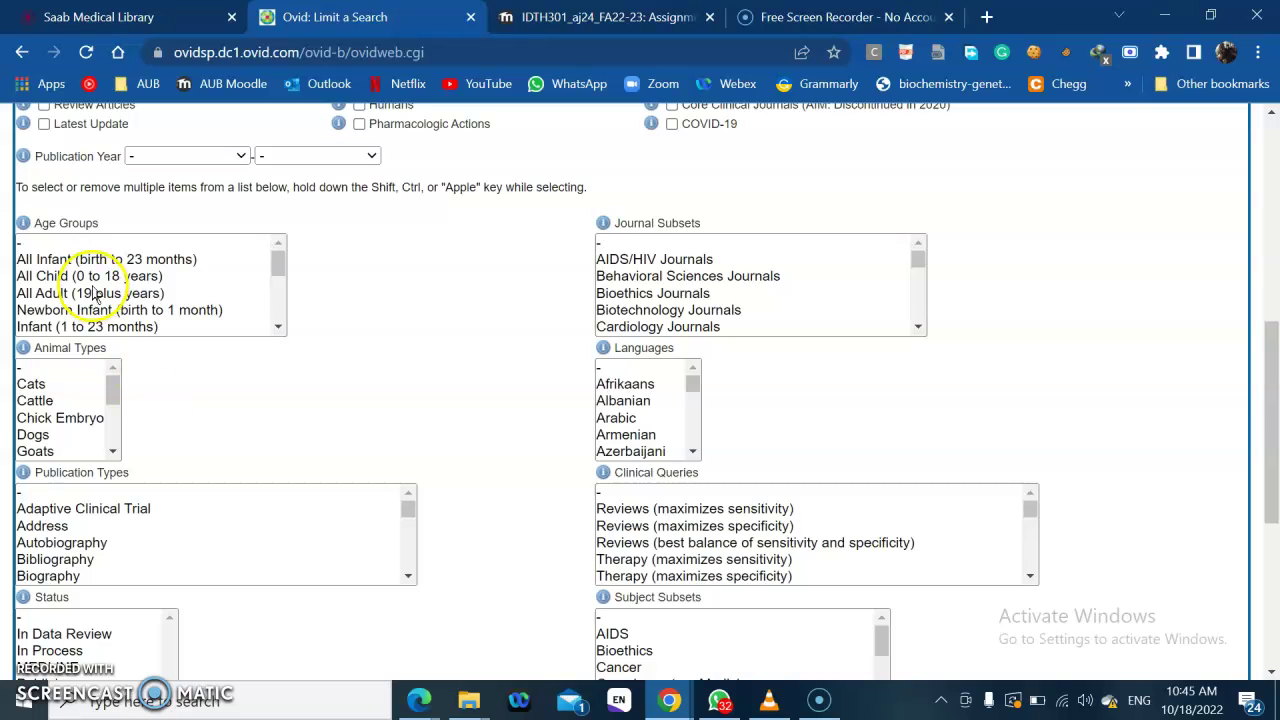
{"action": "scroll", "coordinate": [95, 293], "scroll_direction": "down", "scroll_amount": 2}
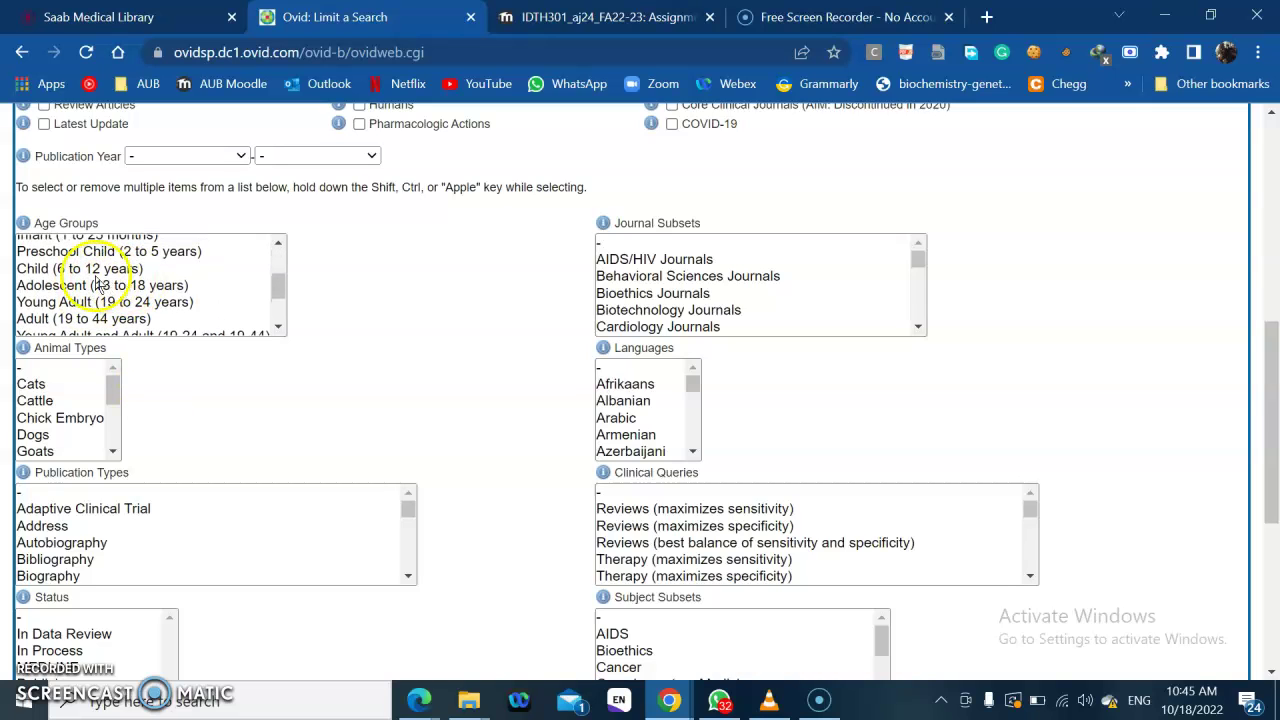
{"action": "scroll", "coordinate": [100, 285], "scroll_direction": "up", "scroll_amount": 2}
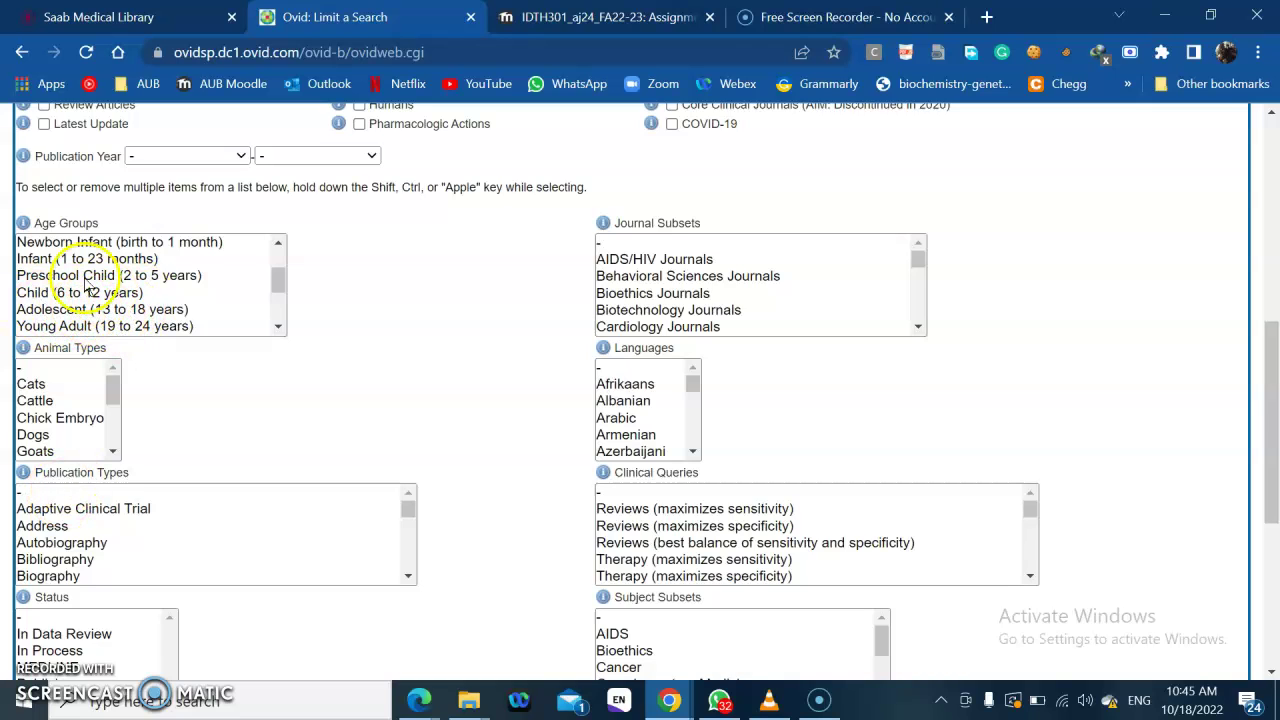
{"action": "left_click", "coordinate": [143, 311]}
{"action": "scroll", "coordinate": [495, 368], "scroll_direction": "down", "scroll_amount": 2}
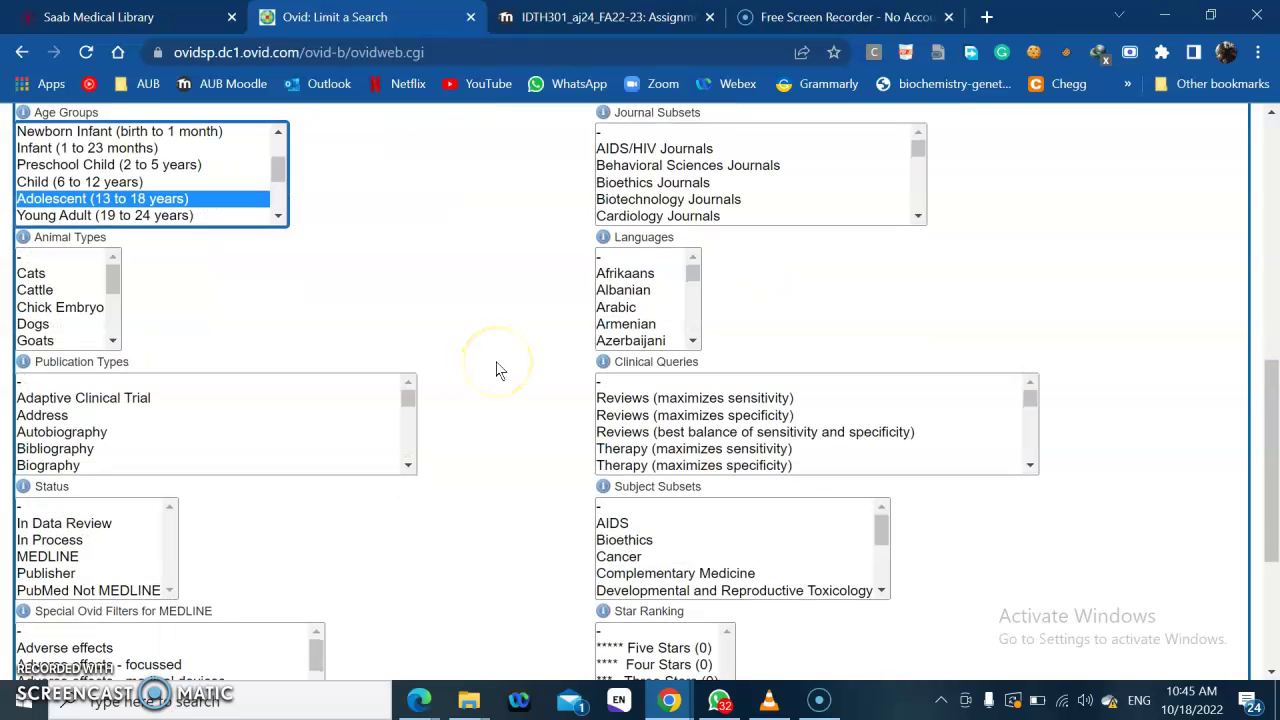
Choose Therapy (maximizes sensitivity) as the clinical queries limit.
{"action": "scroll", "coordinate": [495, 368], "scroll_direction": "down", "scroll_amount": 1}
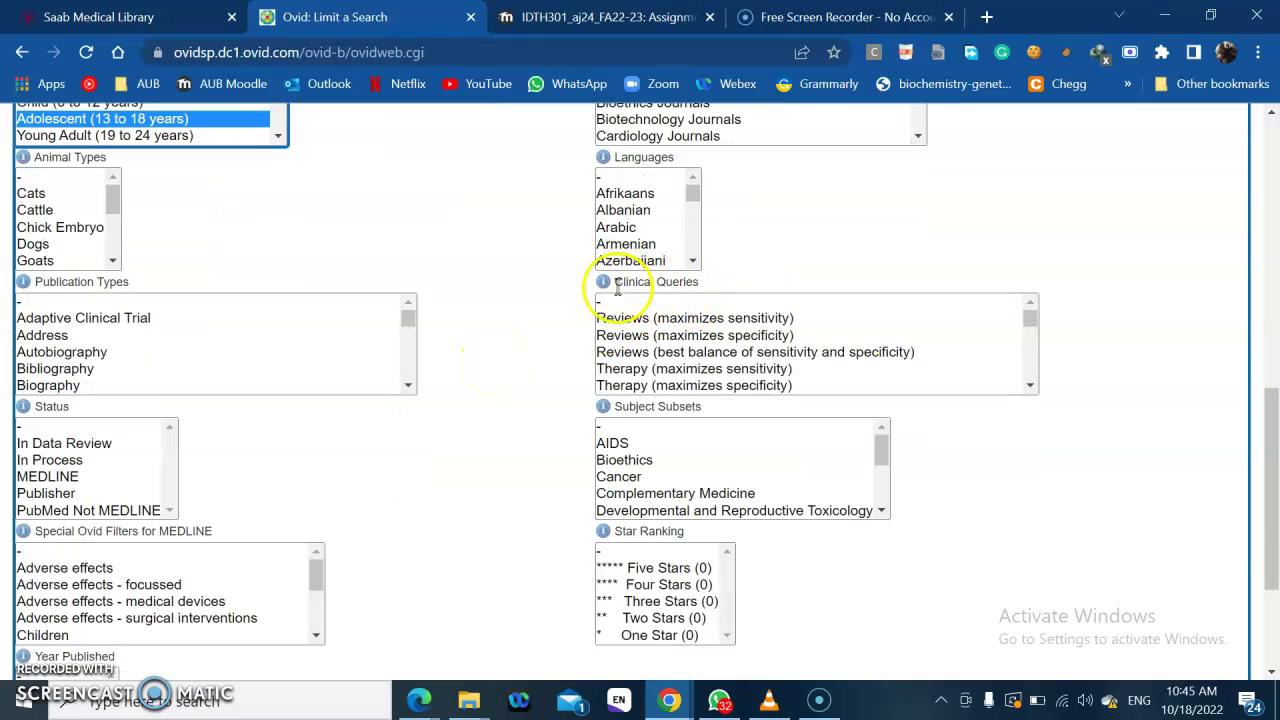
{"action": "scroll", "coordinate": [692, 354], "scroll_direction": "down", "scroll_amount": 1}
{"action": "scroll", "coordinate": [698, 355], "scroll_direction": "up", "scroll_amount": 1}
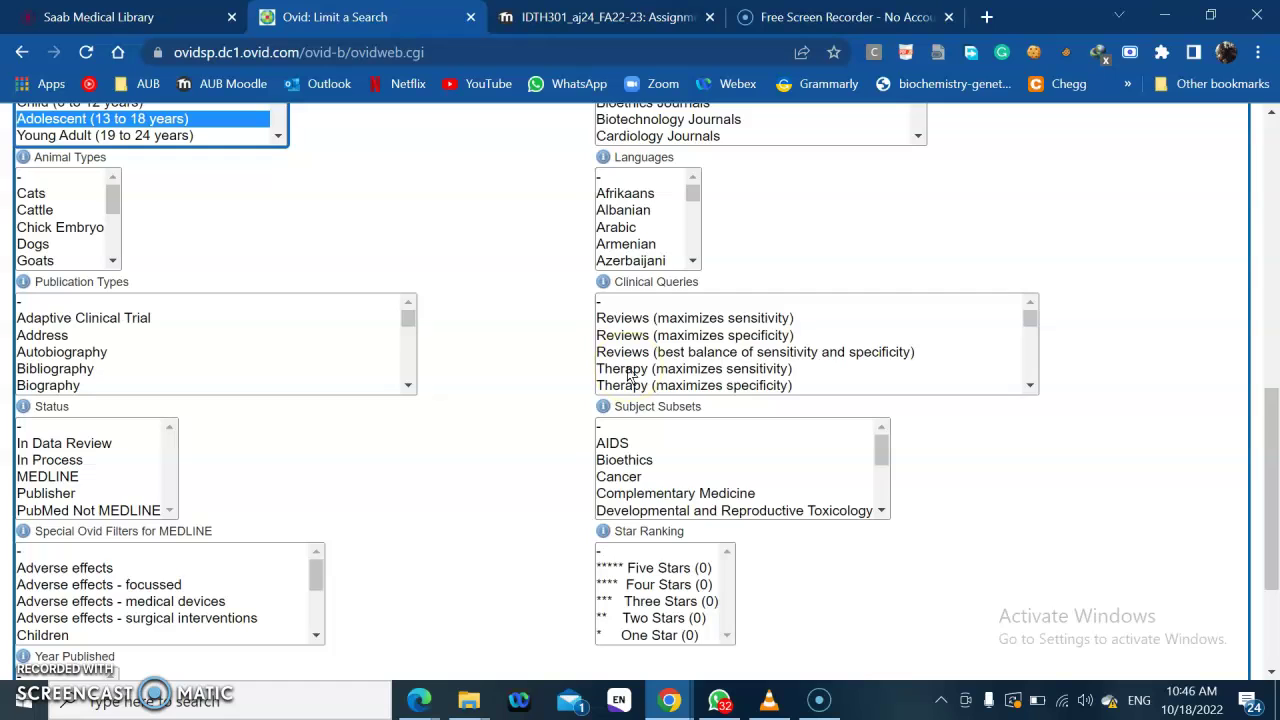
{"action": "left_click", "coordinate": [35, 695]}
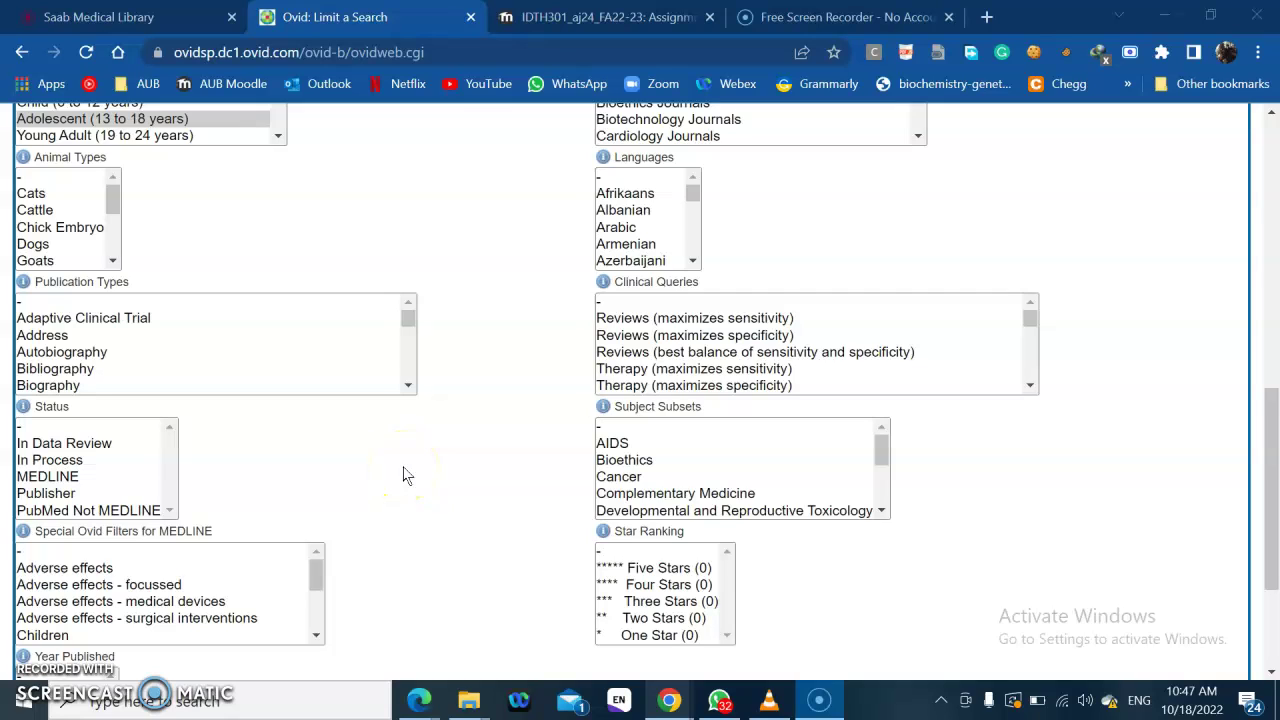
{"action": "left_click", "coordinate": [700, 370]}
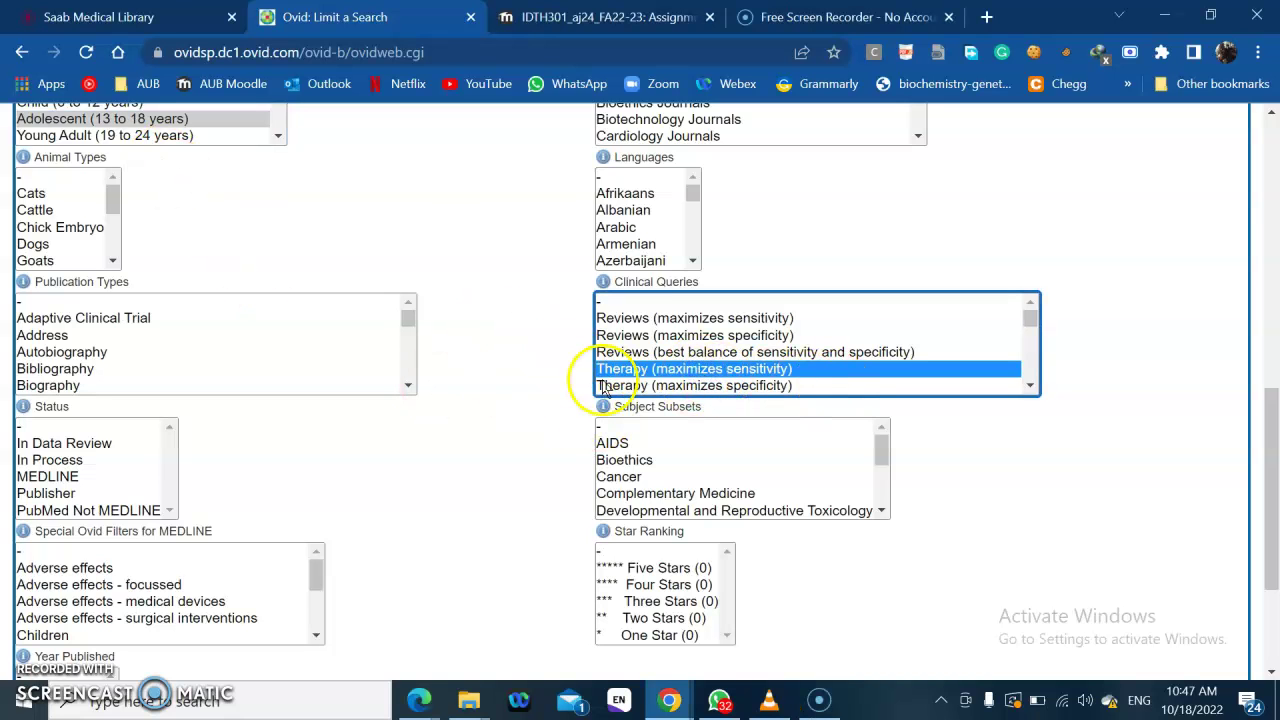
Run the limited search on the combined set "1 and 2 and 3" with the chosen age group and clinical query.
{"action": "scroll", "coordinate": [327, 320], "scroll_direction": "up", "scroll_amount": 2}
{"action": "scroll", "coordinate": [363, 391], "scroll_direction": "up", "scroll_amount": 4}
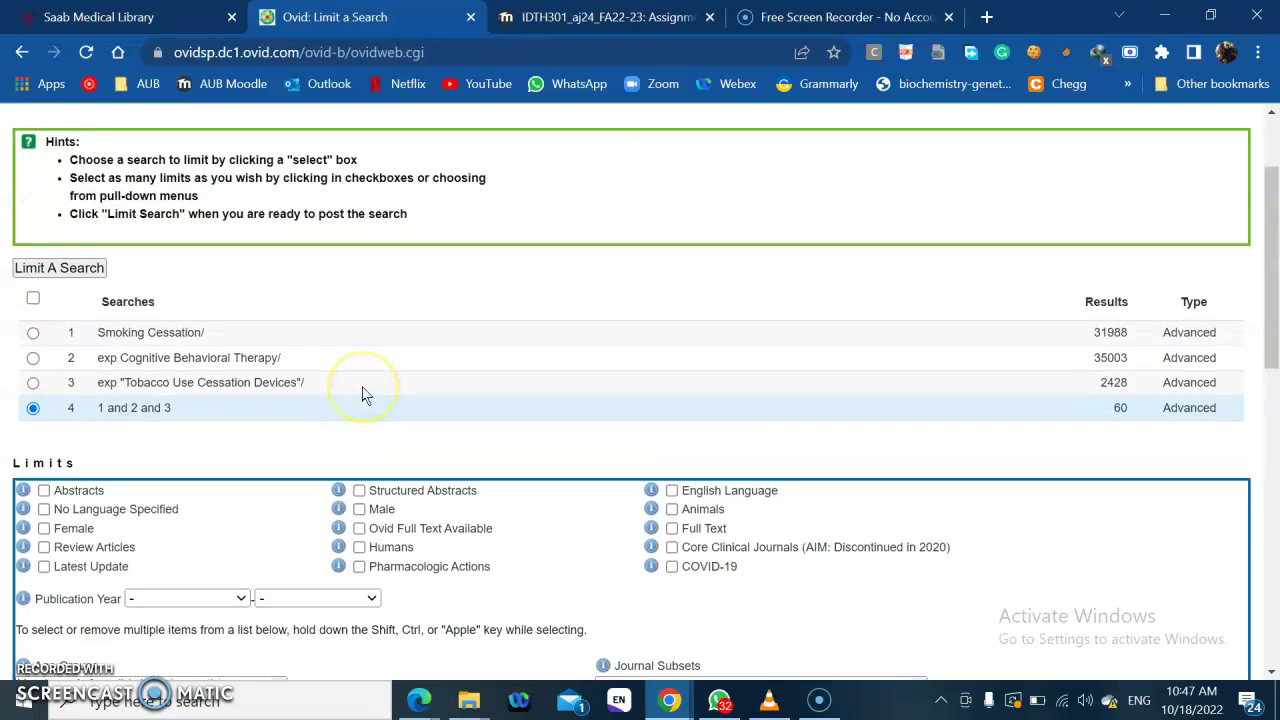
{"action": "scroll", "coordinate": [363, 392], "scroll_direction": "down", "scroll_amount": 1}
{"action": "scroll", "coordinate": [363, 393], "scroll_direction": "up", "scroll_amount": 2}
{"action": "scroll", "coordinate": [363, 393], "scroll_direction": "down", "scroll_amount": 4}
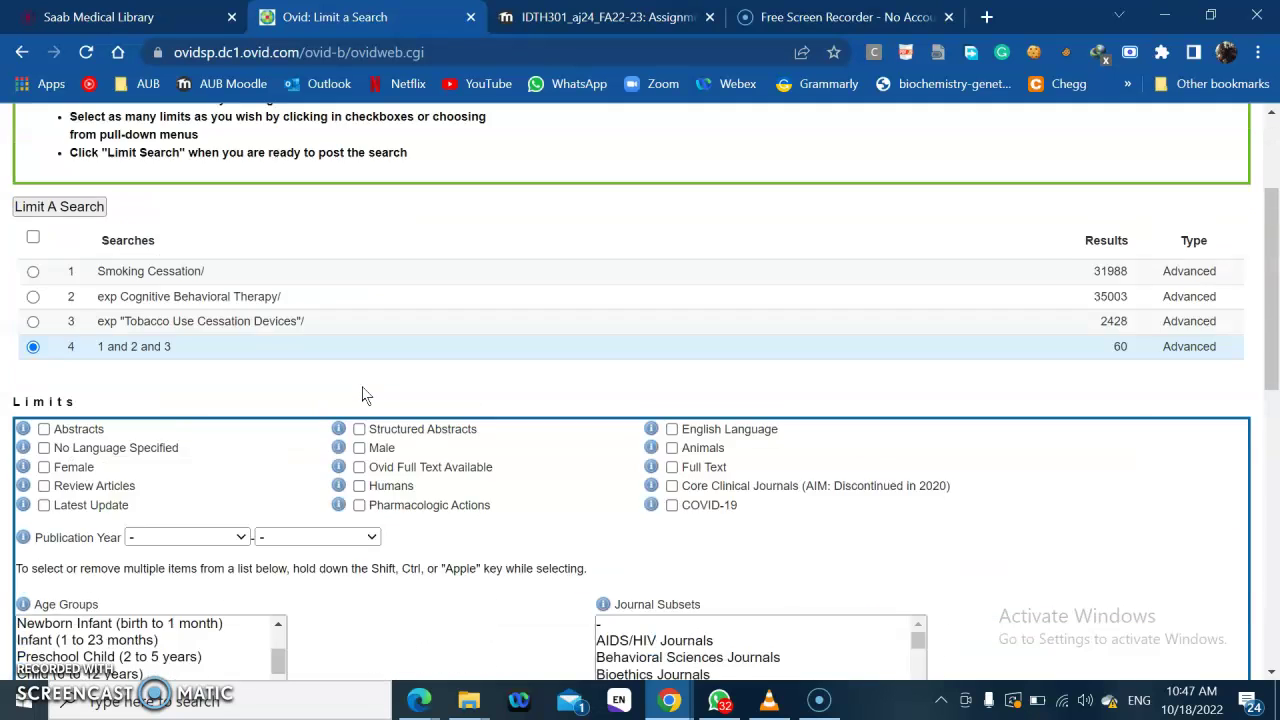
{"action": "scroll", "coordinate": [363, 393], "scroll_direction": "up", "scroll_amount": 2}
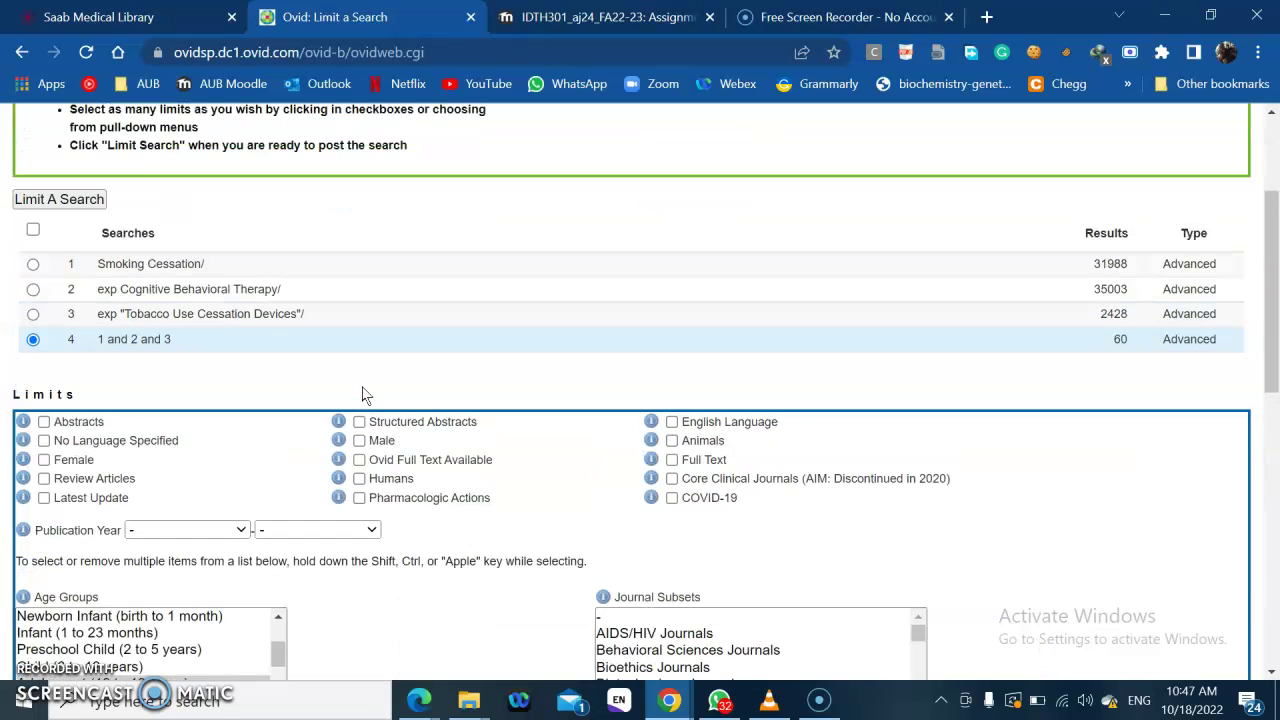
{"action": "left_click", "coordinate": [68, 204]}
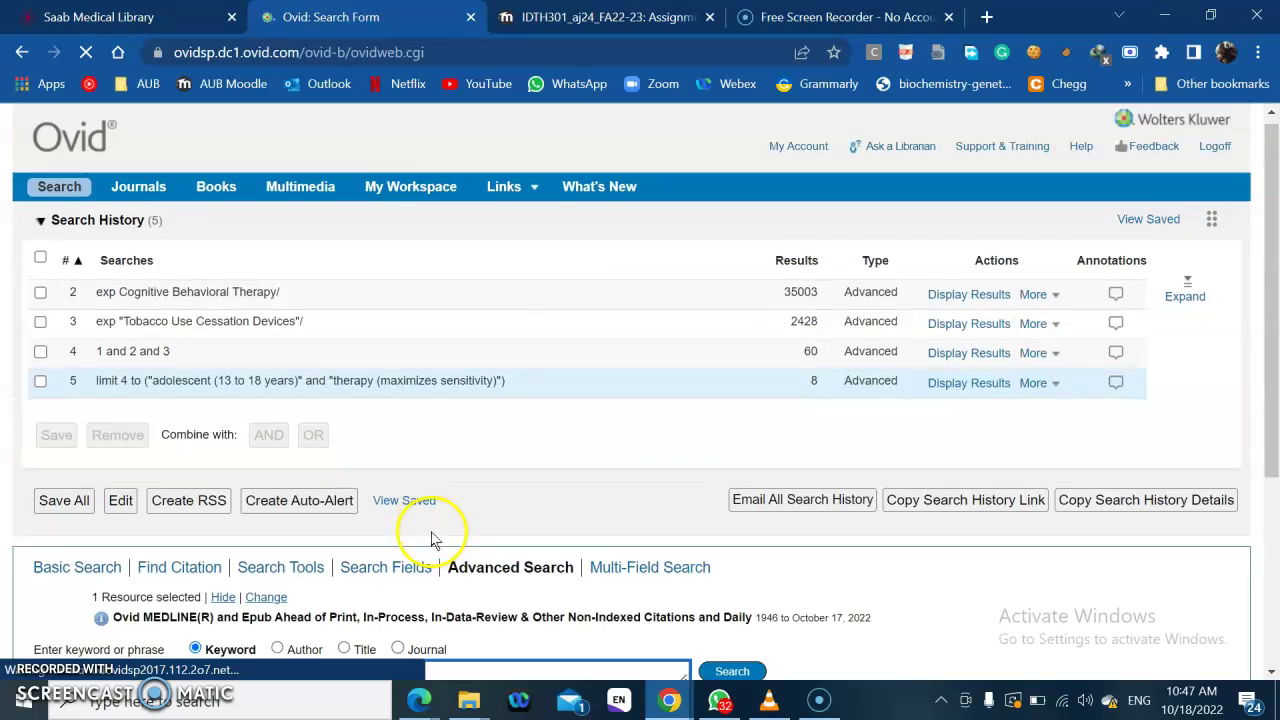
Review the articles in the limited result list for a trial comparing nicotine replacement and cognitive behavioral therapy in youth.
{"action": "scroll", "coordinate": [780, 320], "scroll_direction": "up", "scroll_amount": 1}
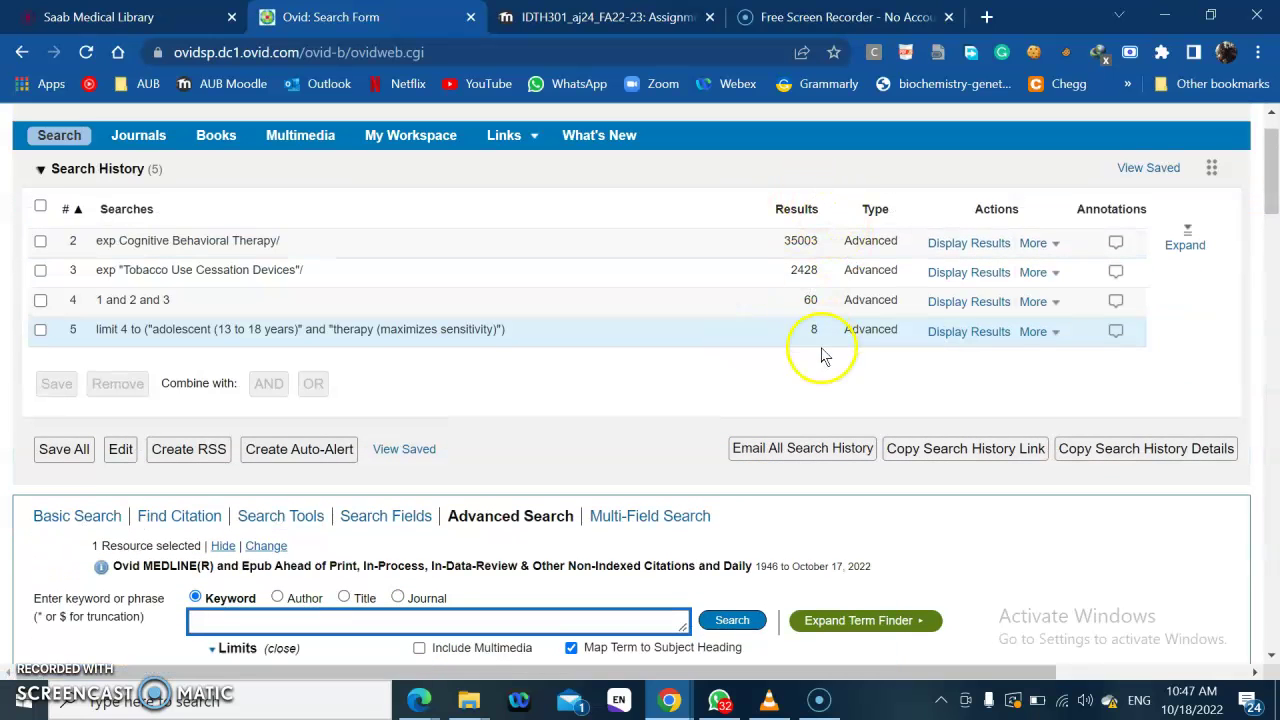
{"action": "scroll", "coordinate": [490, 350], "scroll_direction": "down", "scroll_amount": 10}
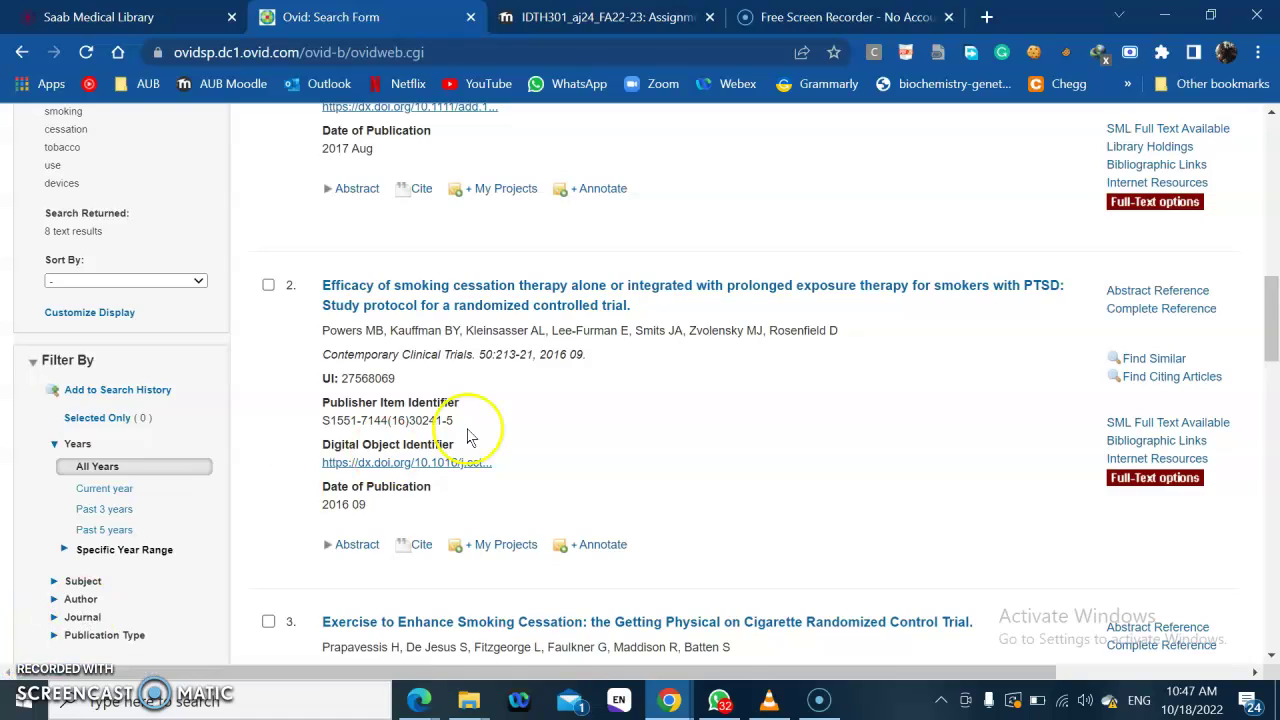
{"action": "scroll", "coordinate": [470, 437], "scroll_direction": "up", "scroll_amount": 4}
{"action": "scroll", "coordinate": [470, 437], "scroll_direction": "down", "scroll_amount": 18}
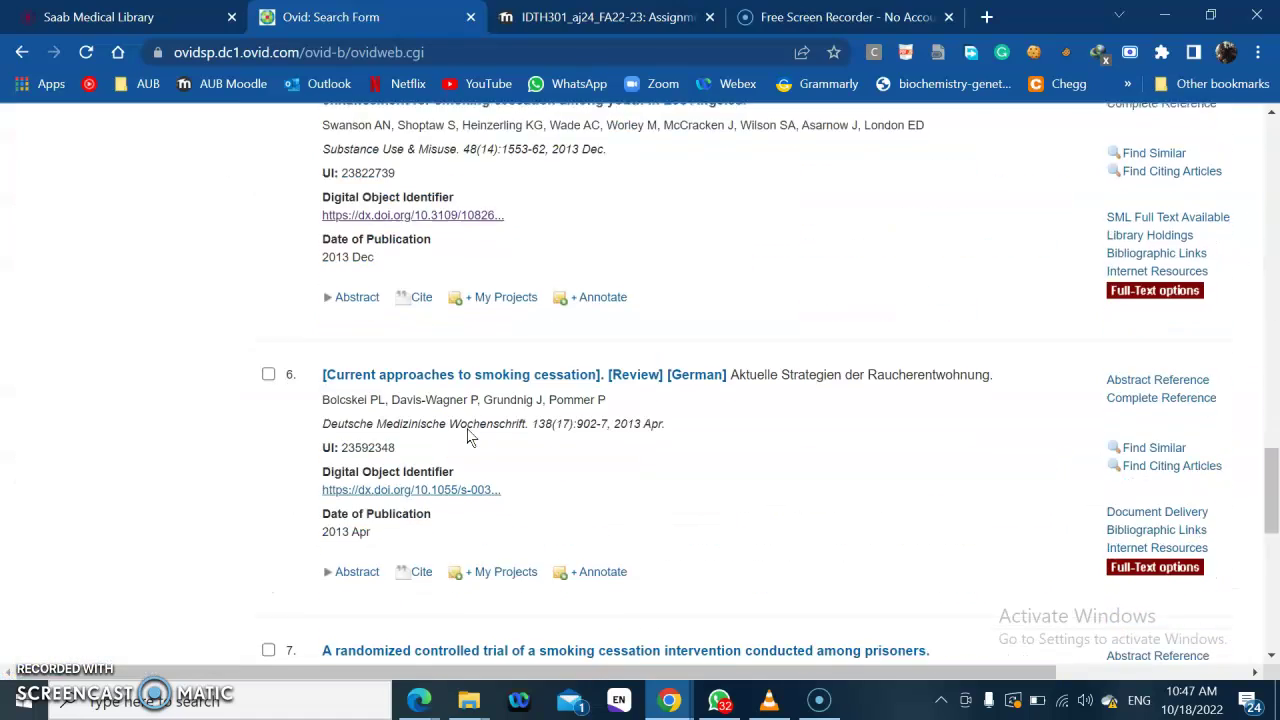
{"action": "scroll", "coordinate": [470, 437], "scroll_direction": "down", "scroll_amount": 5}
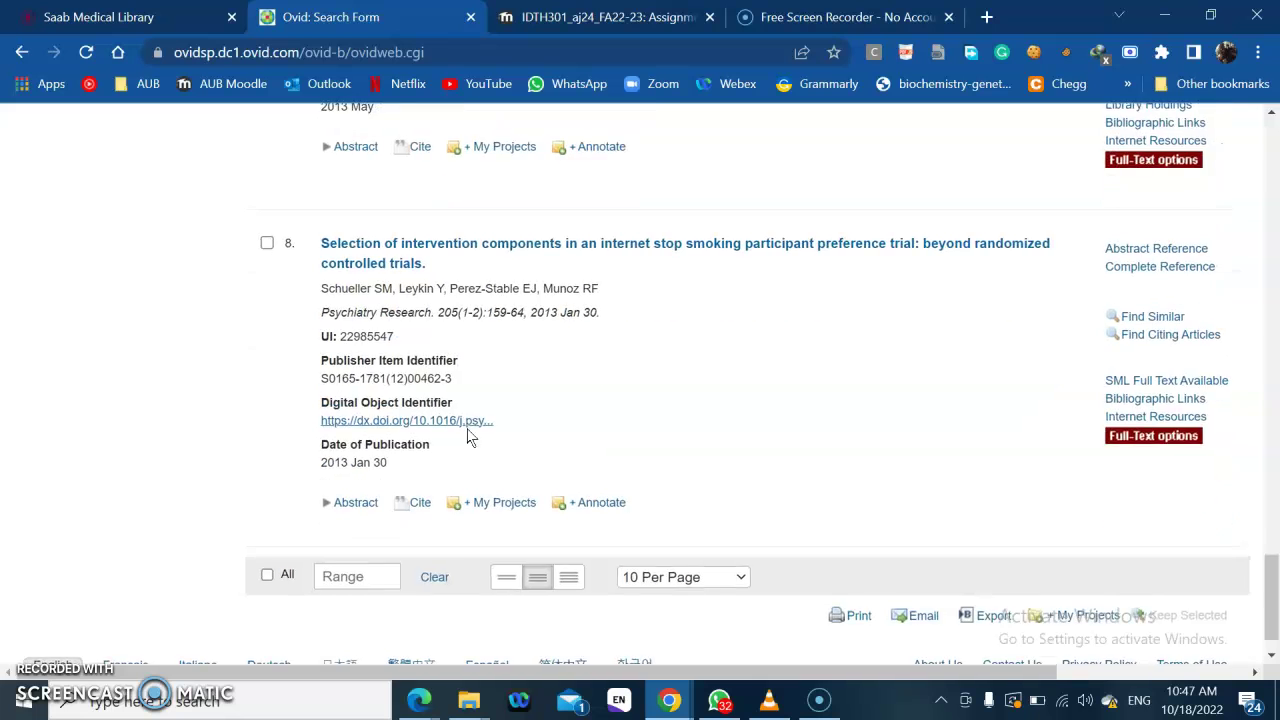
{"action": "scroll", "coordinate": [466, 434], "scroll_direction": "up", "scroll_amount": 4}
{"action": "scroll", "coordinate": [195, 548], "scroll_direction": "right", "scroll_amount": 1}
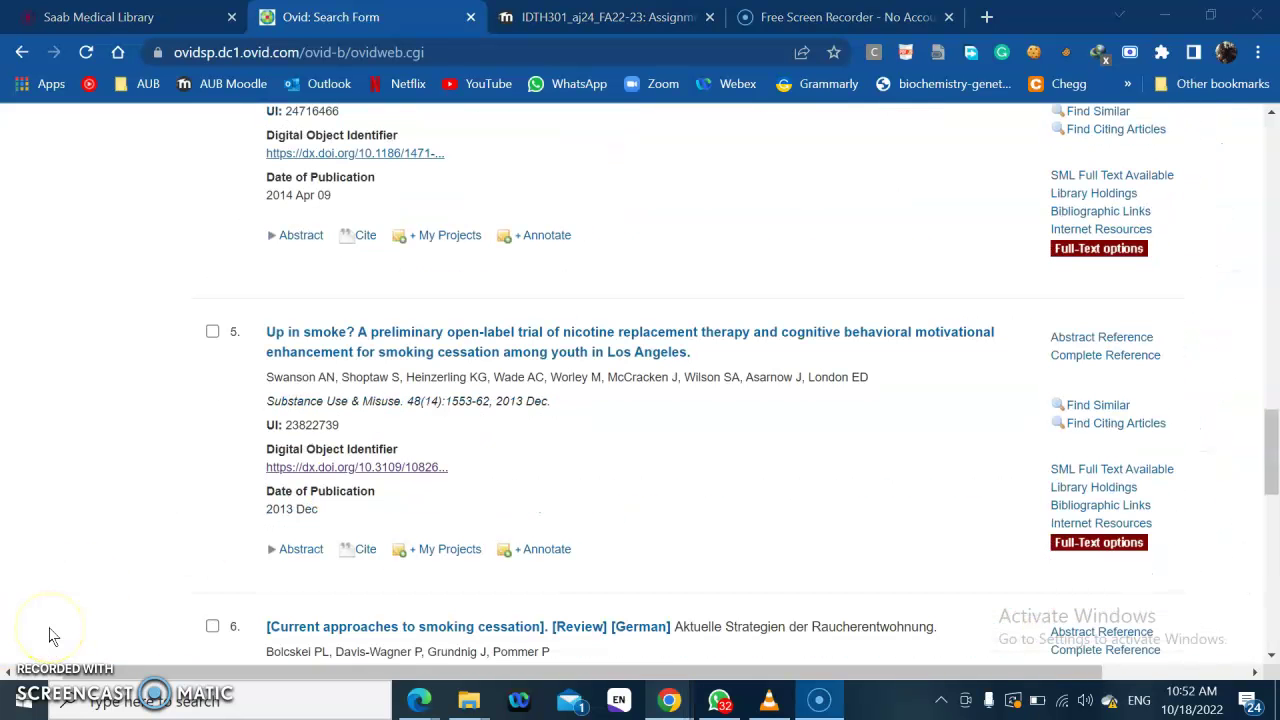